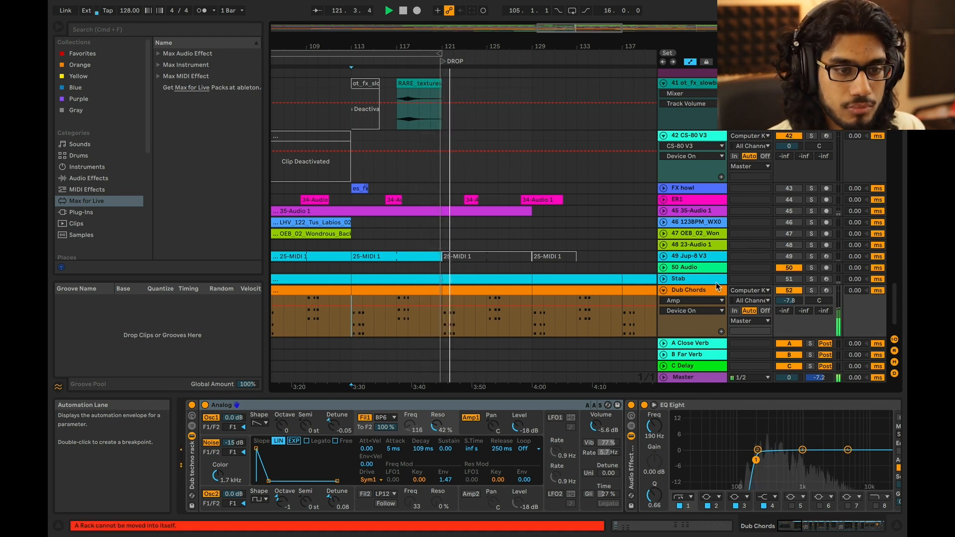
Examine the Dub Chords device chain during playback, including the Echo on the second chain of the Audio Effect Rack.
scroll(675, 423, "right", 10)
scroll(675, 425, "left", 10)
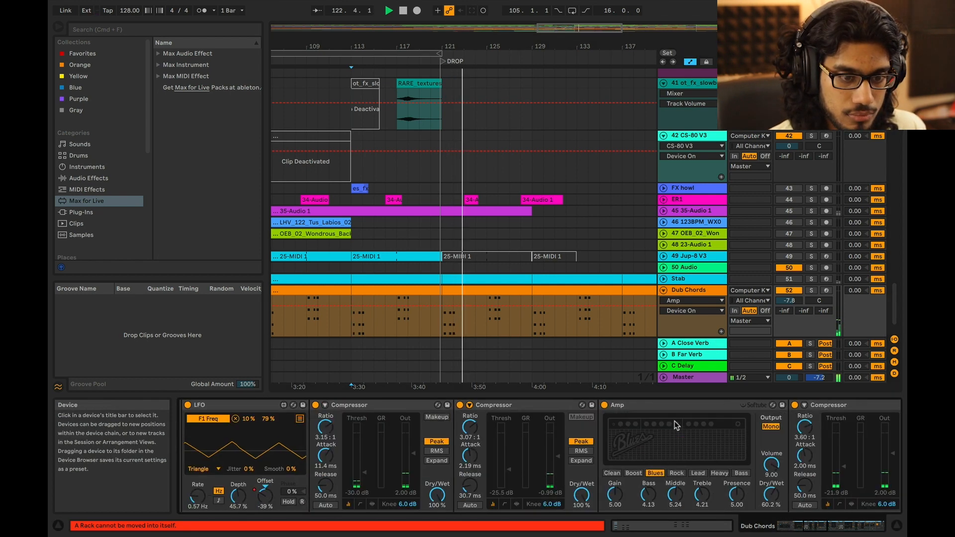
scroll(675, 425, "right", 10)
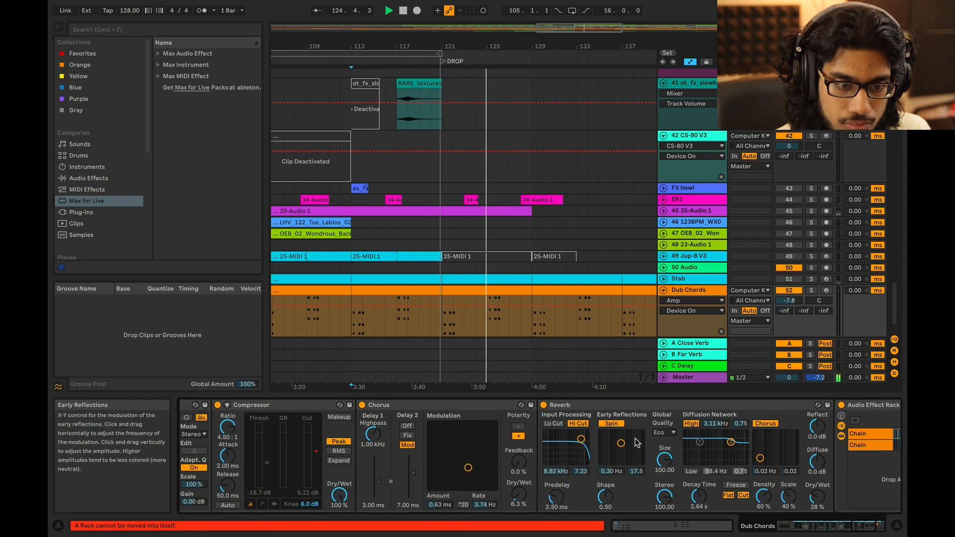
scroll(634, 437, "right", 10)
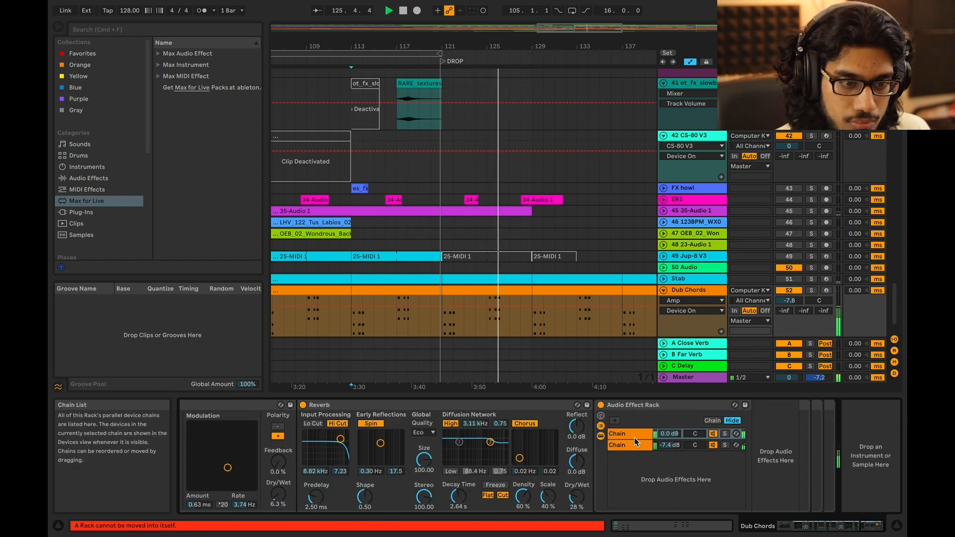
left_click(632, 444)
scroll(633, 445, "left", 10)
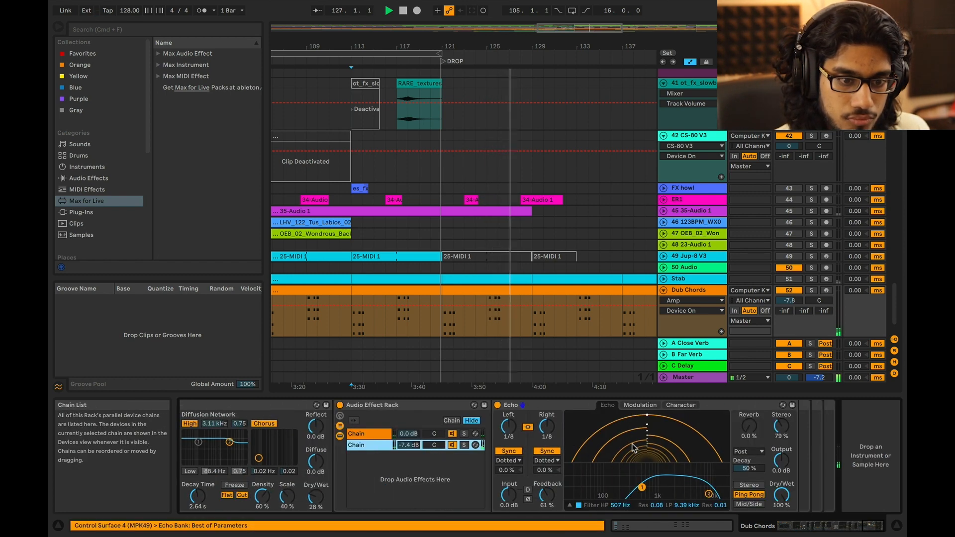
scroll(654, 464, "left", 6)
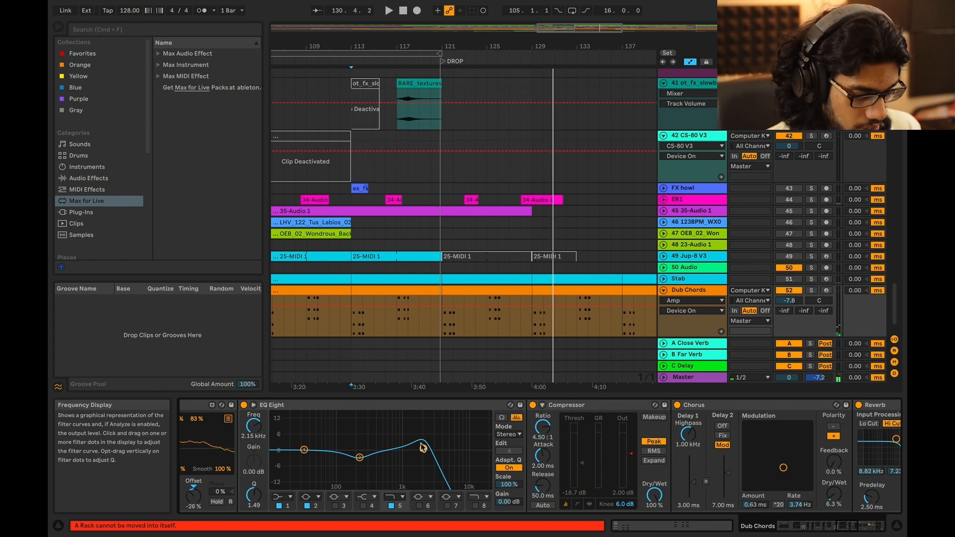
Open the Dub Chords MIDI clip that starts at the DROP marker in an enlarged note editor.
left_click(492, 292)
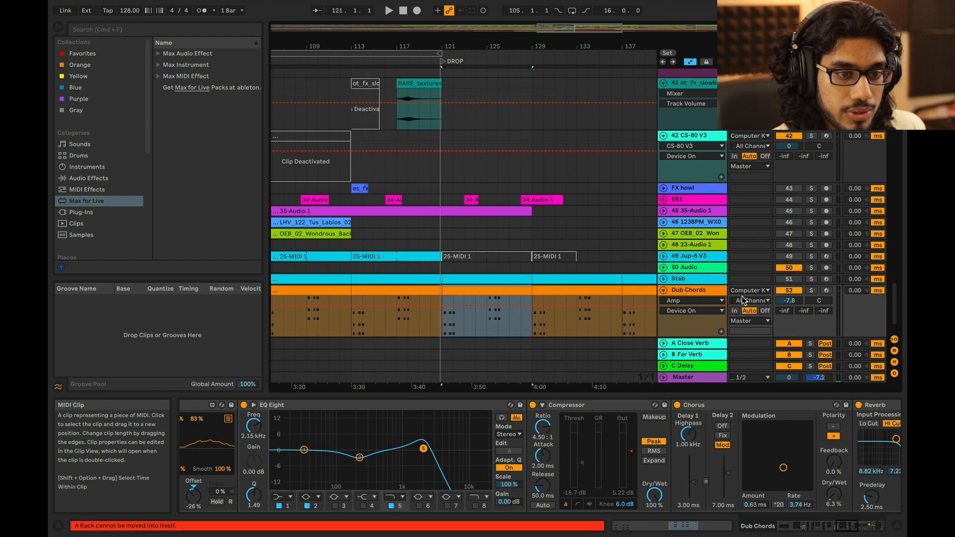
left_click(716, 290)
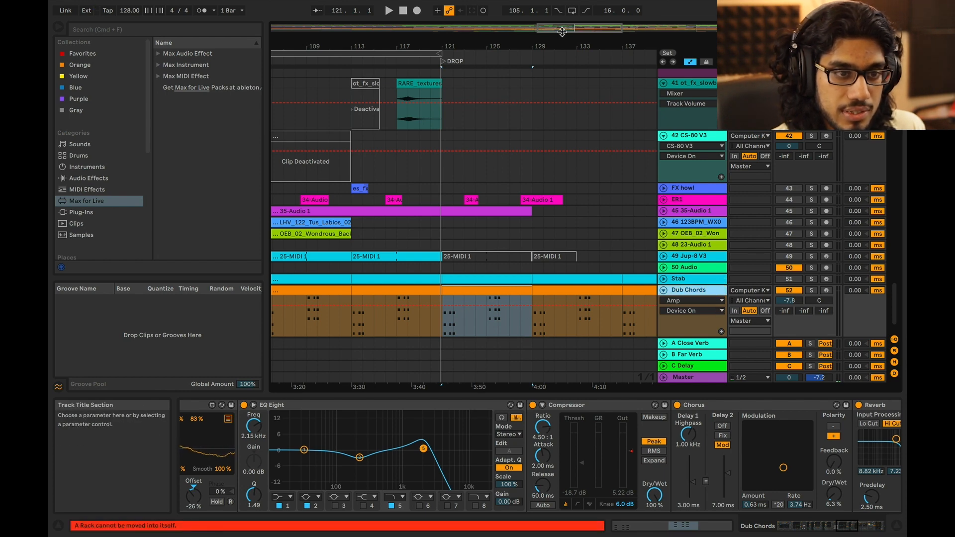
left_click_drag(562, 29, 564, 126)
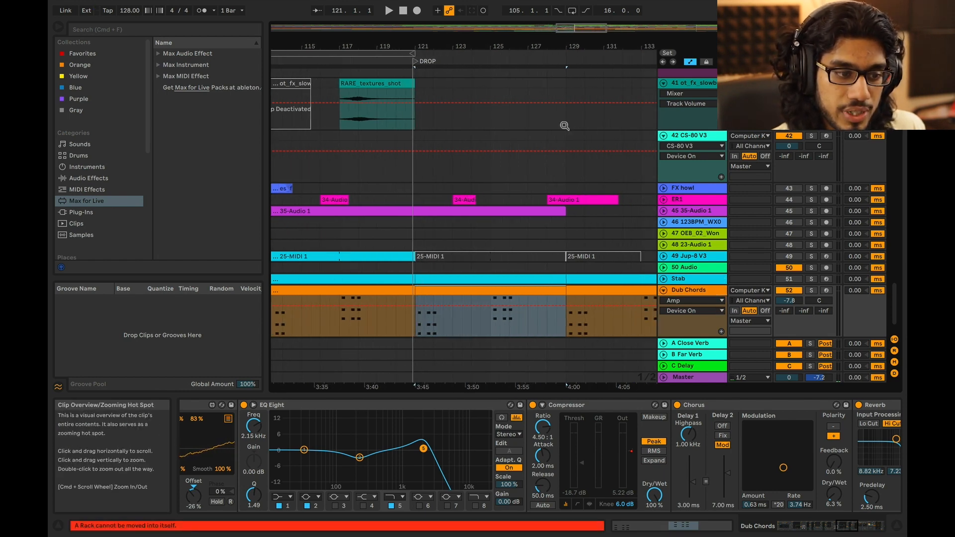
left_click(455, 406)
double_click(464, 293)
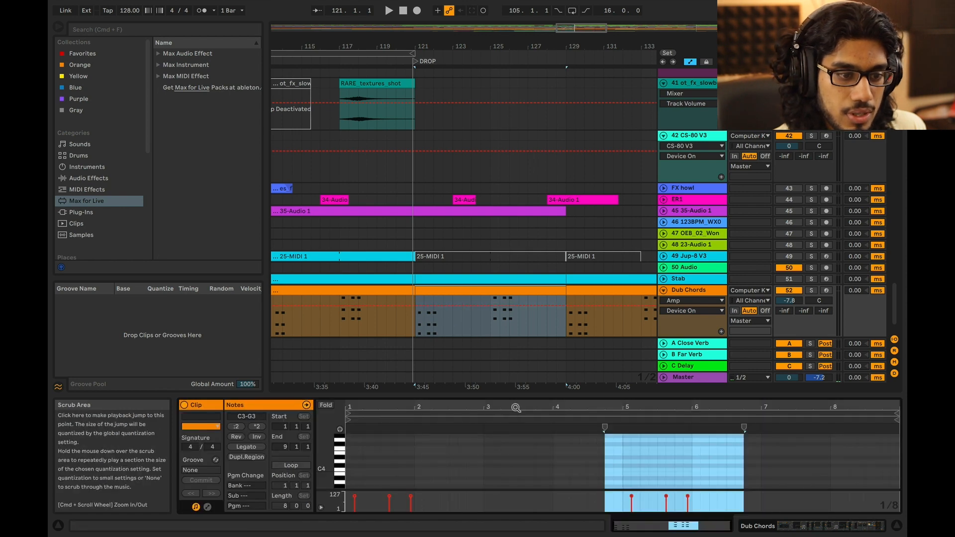
left_click_drag(515, 394, 505, 151)
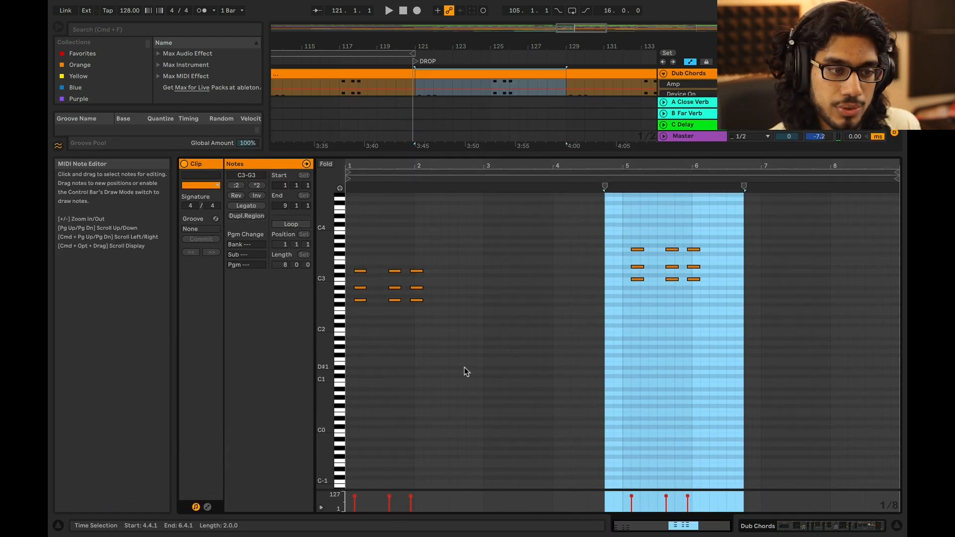
Inspect the two chord groups at bars 1 and 5 of the clip by selecting each, and close the note editor.
left_click_drag(461, 362, 354, 248)
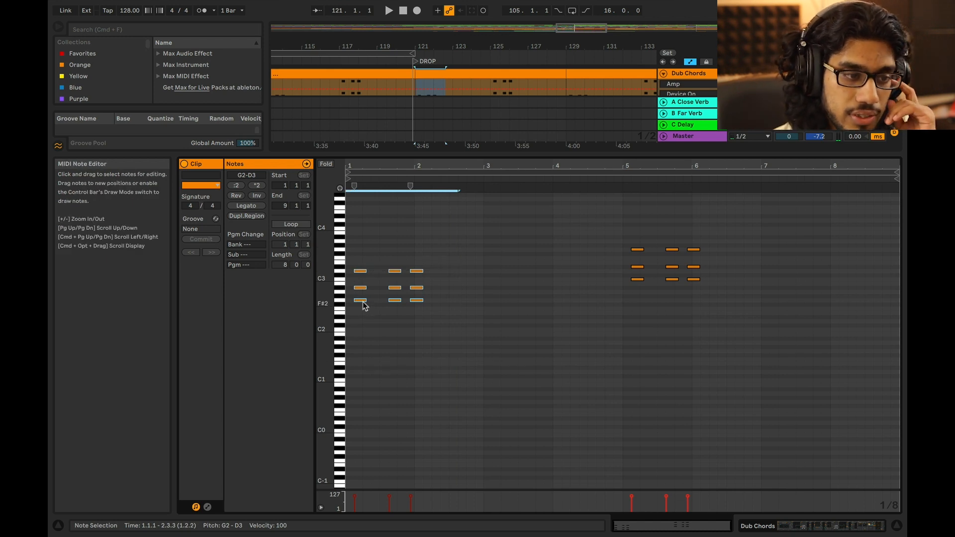
left_click_drag(613, 283, 766, 214)
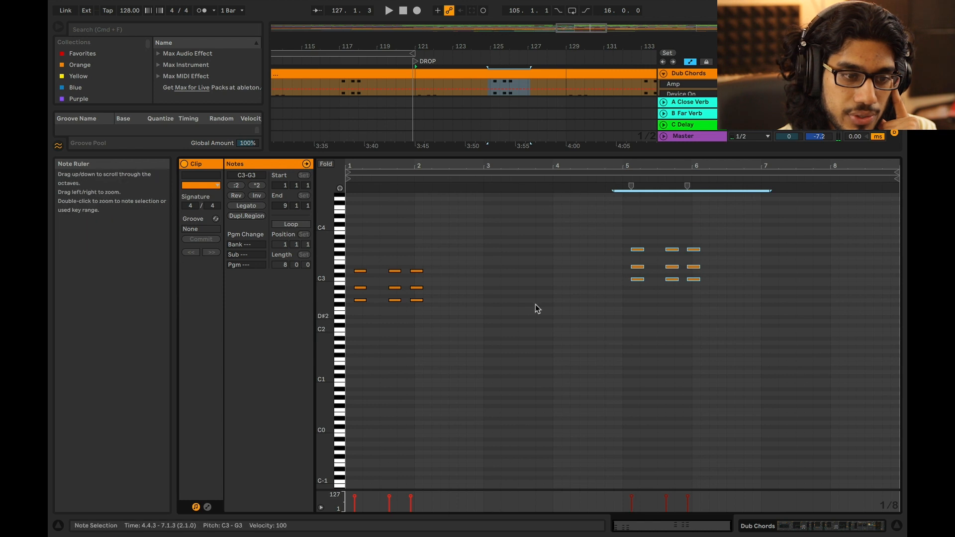
left_click(491, 282)
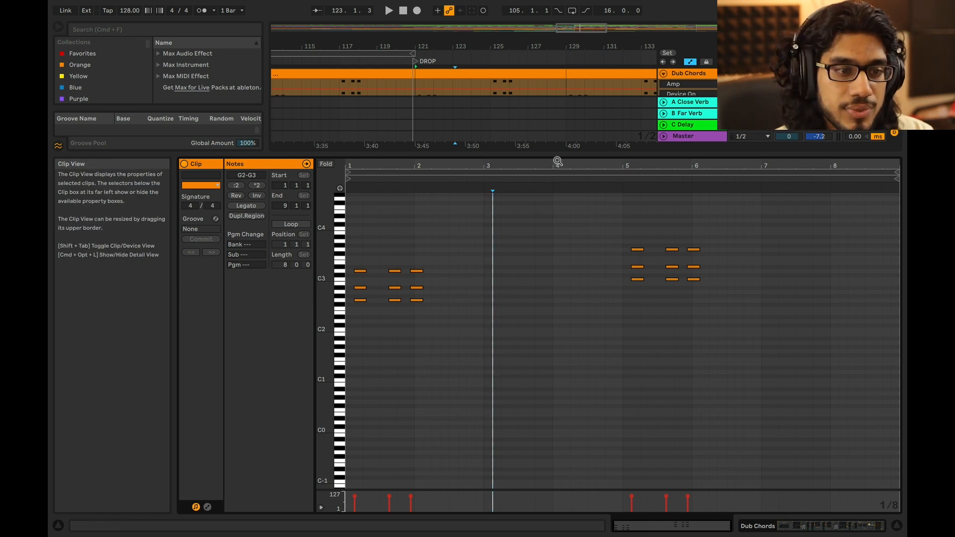
left_click_drag(560, 154, 399, 535)
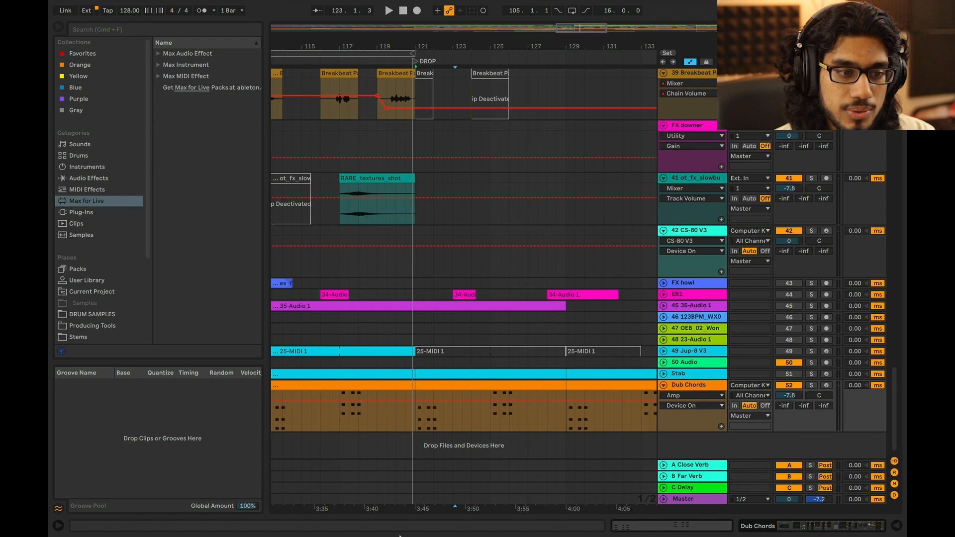
Bring up the Dub Chords devices and show the oscillator 1 settings of the Analog synth.
double_click(710, 386)
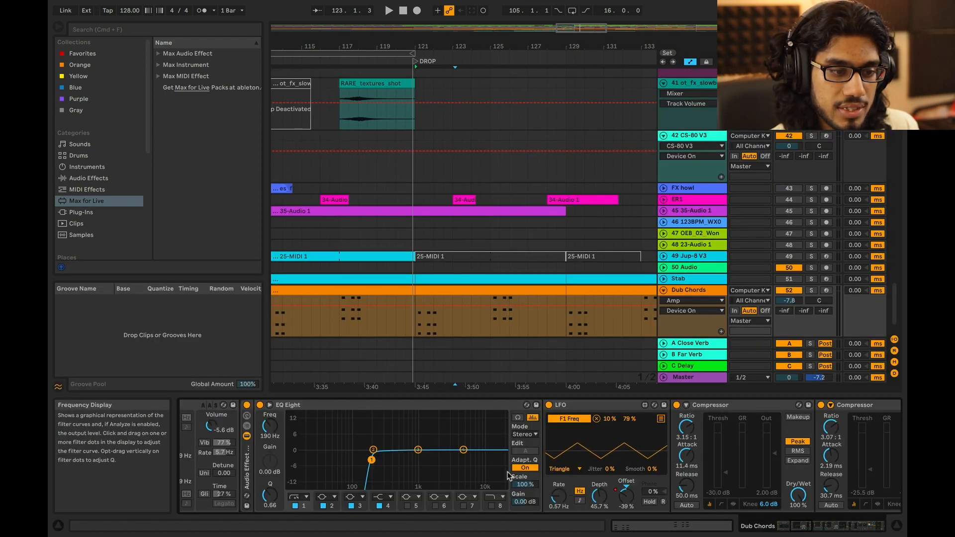
scroll(509, 472, "left", 5)
left_click(240, 407)
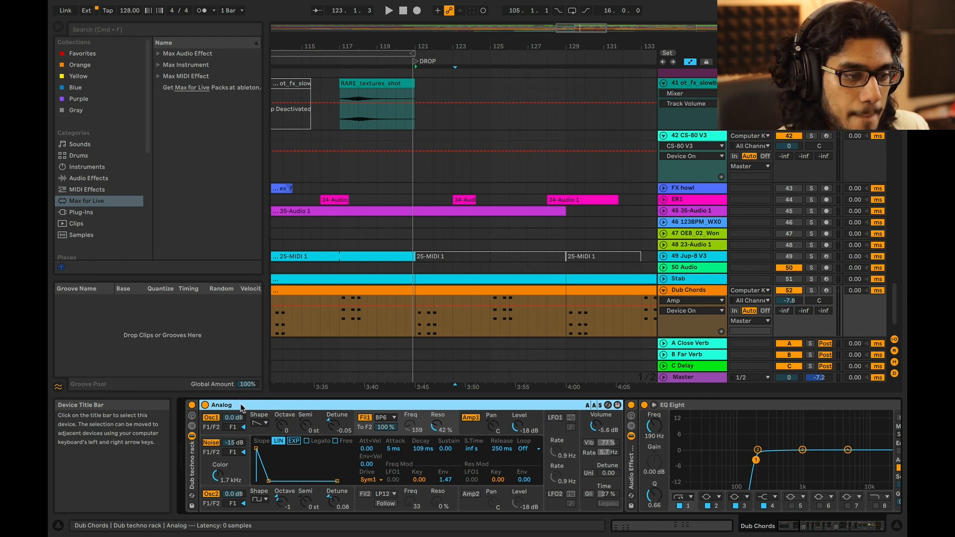
left_click(264, 432)
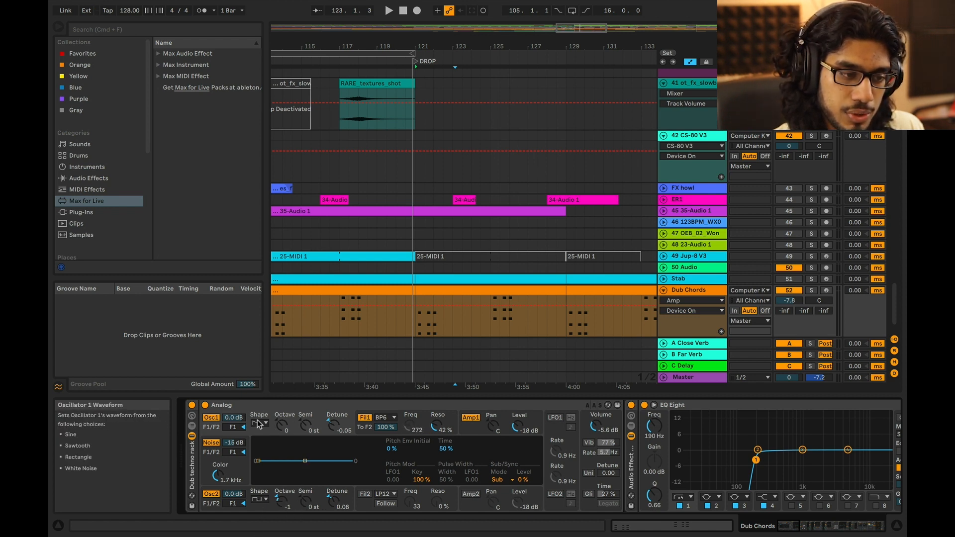
Review Analog's Amp1 envelope, including its exponential slope option, and the Filter 1 envelope and resonance settings.
mouse_move(256, 534)
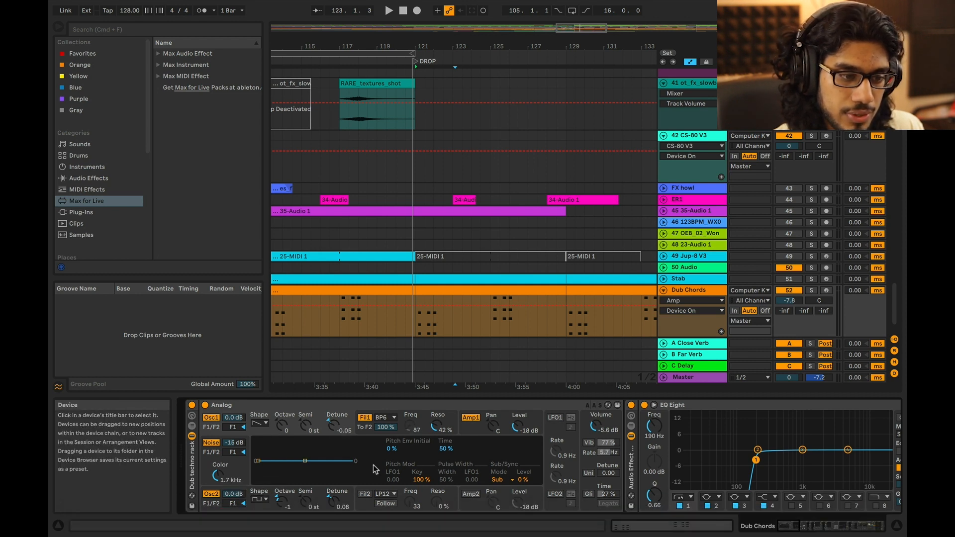
left_click(464, 430)
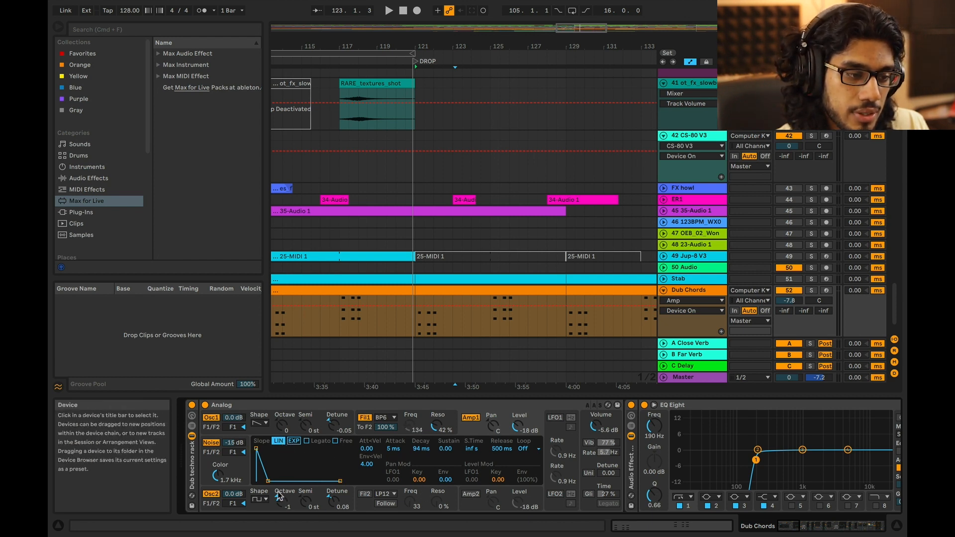
left_click(294, 441)
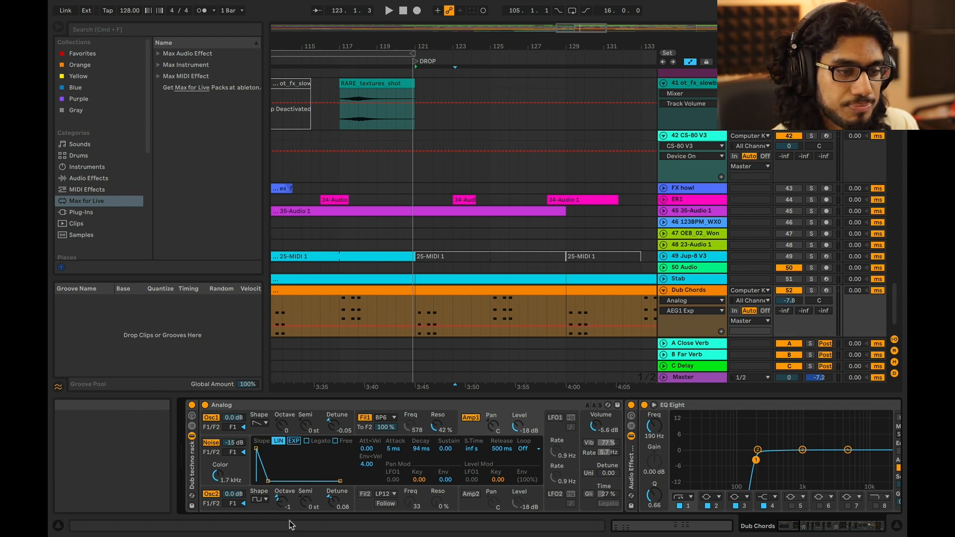
left_click(437, 426)
left_click(468, 432)
left_click(452, 418)
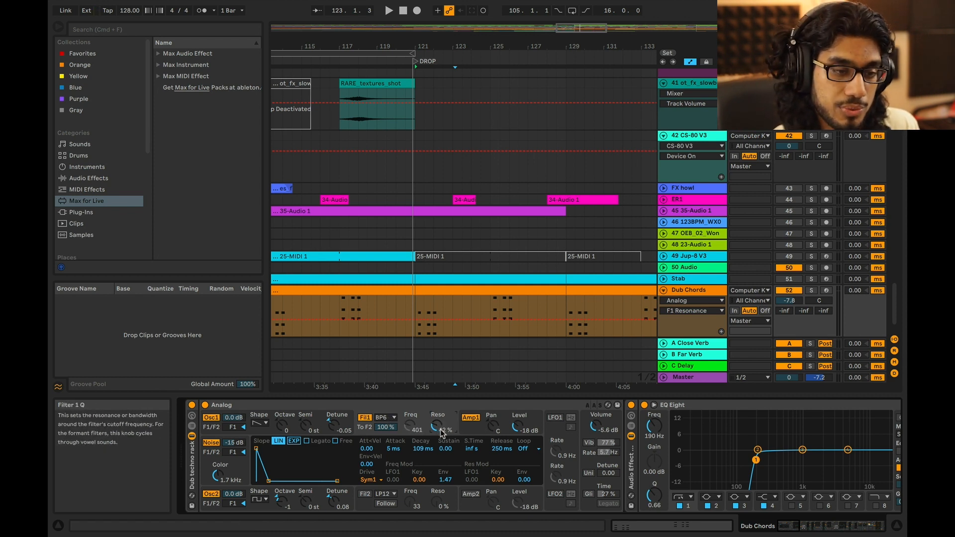
Solo the Dub Chords track, audition it with Filter 1 resonance turned down, undo the resonance change and listen again.
left_click(811, 291)
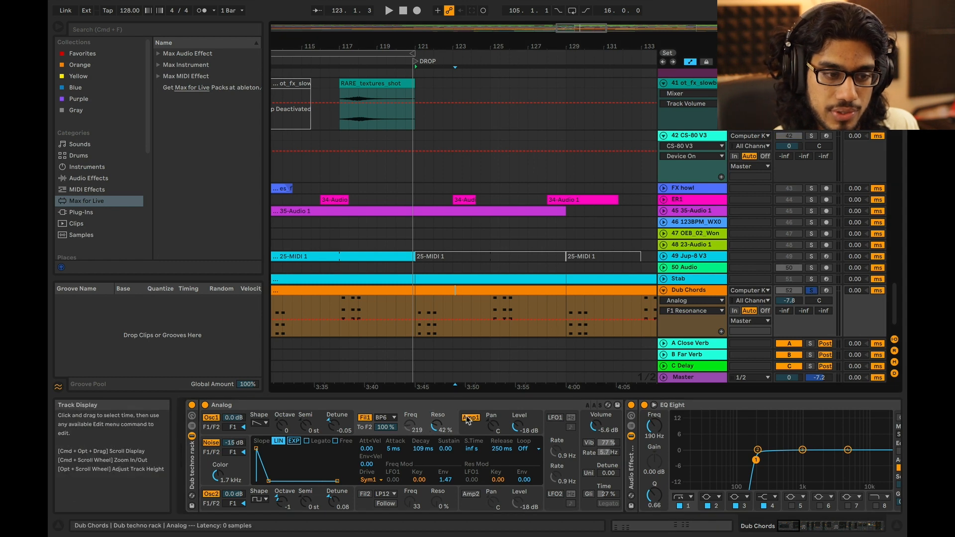
key("space")
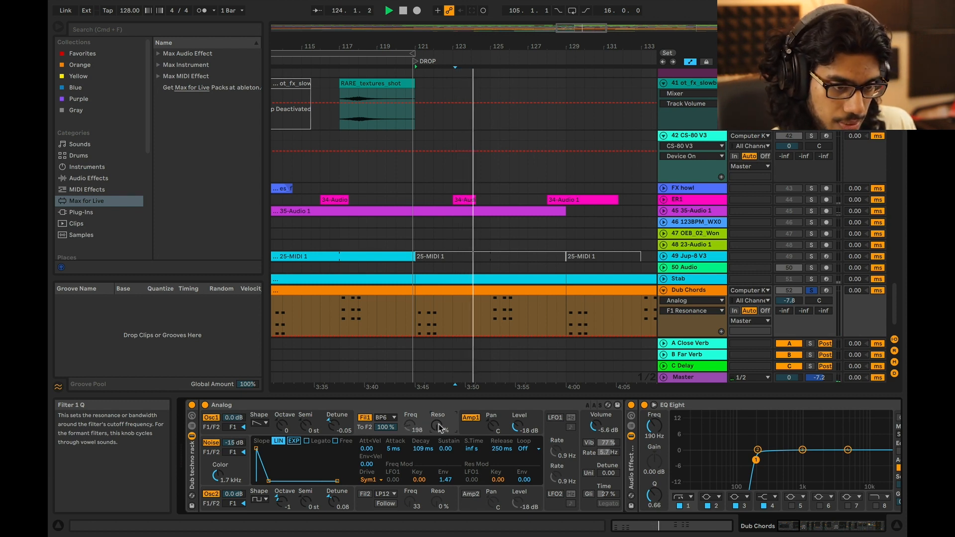
key("super+z")
key("space")
key("space")
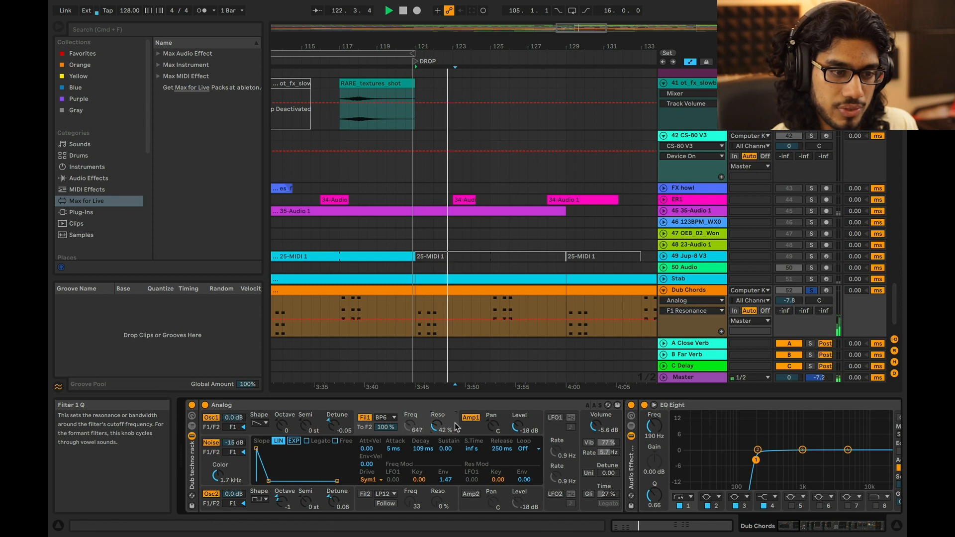
key("space")
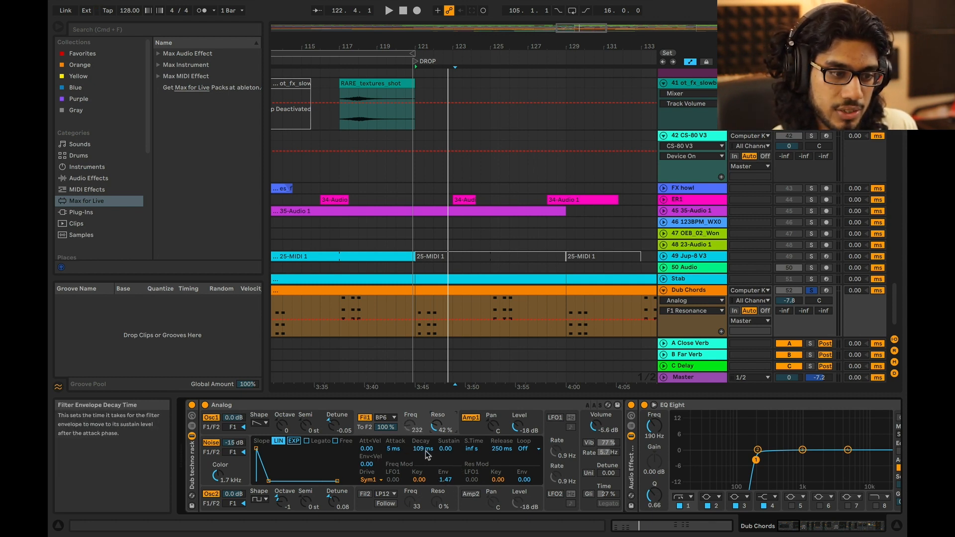
Examine the LFO device mapped to F1 Freq and the Filter 1 cutoff it modulates in Analog.
scroll(349, 462, "right", 5)
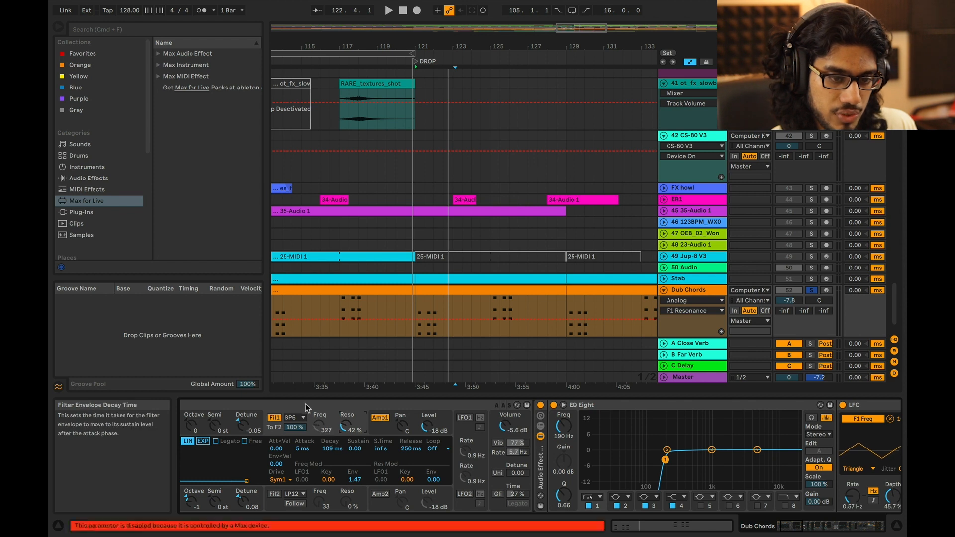
scroll(330, 439, "right", 4)
scroll(330, 440, "right", 2)
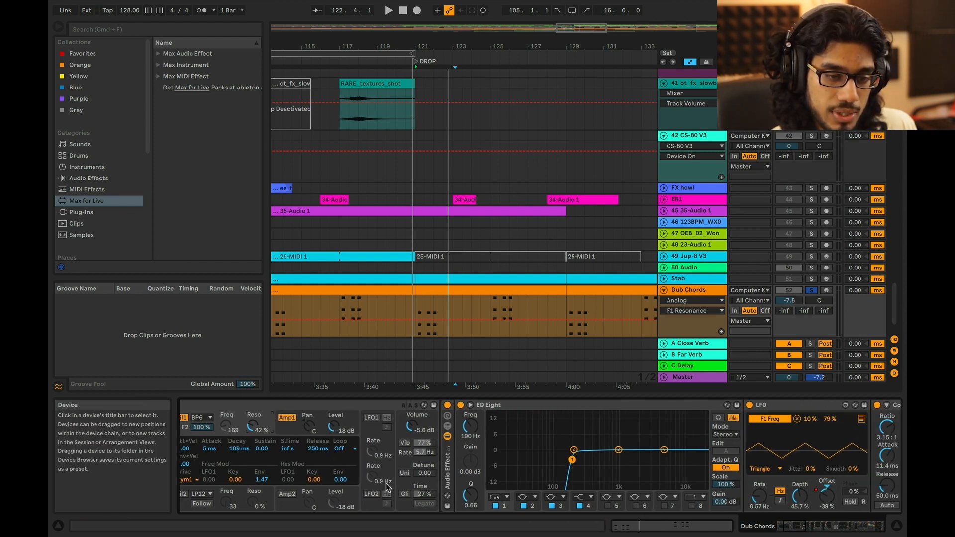
left_click(795, 404)
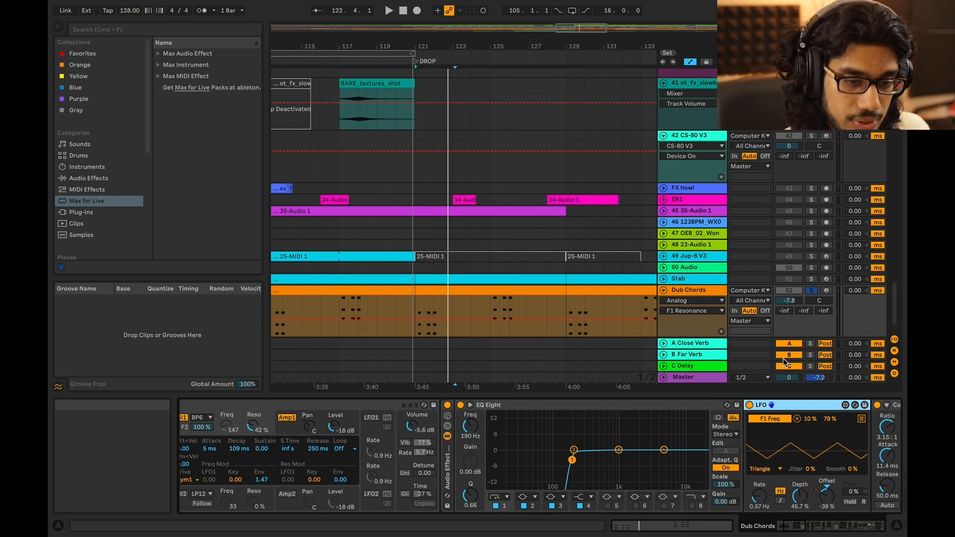
scroll(485, 460, "right", 5)
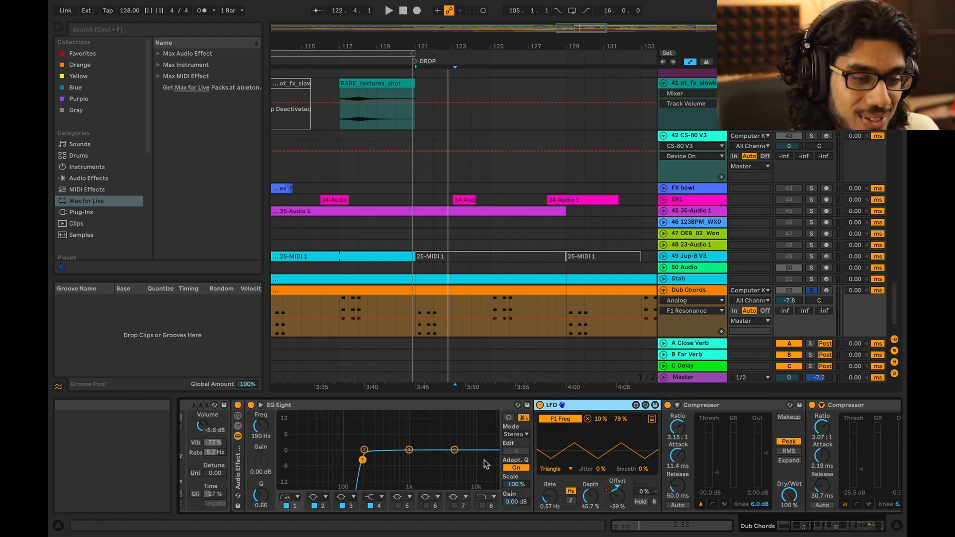
scroll(486, 463, "left", 5)
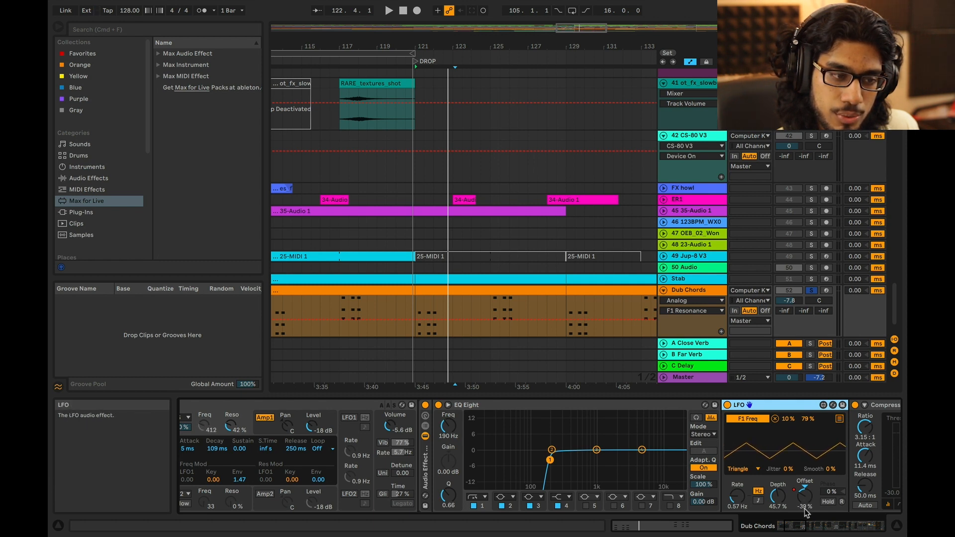
left_click(204, 427)
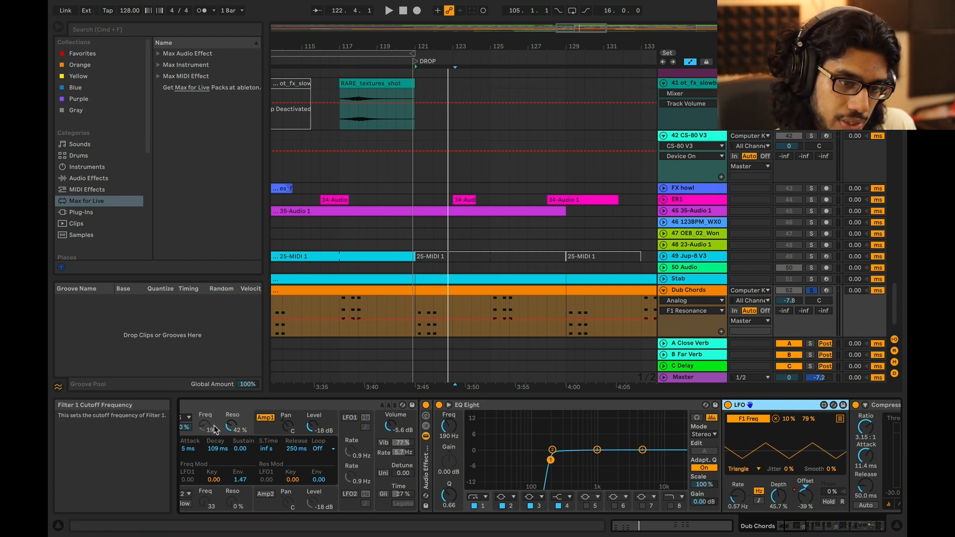
left_click(206, 426)
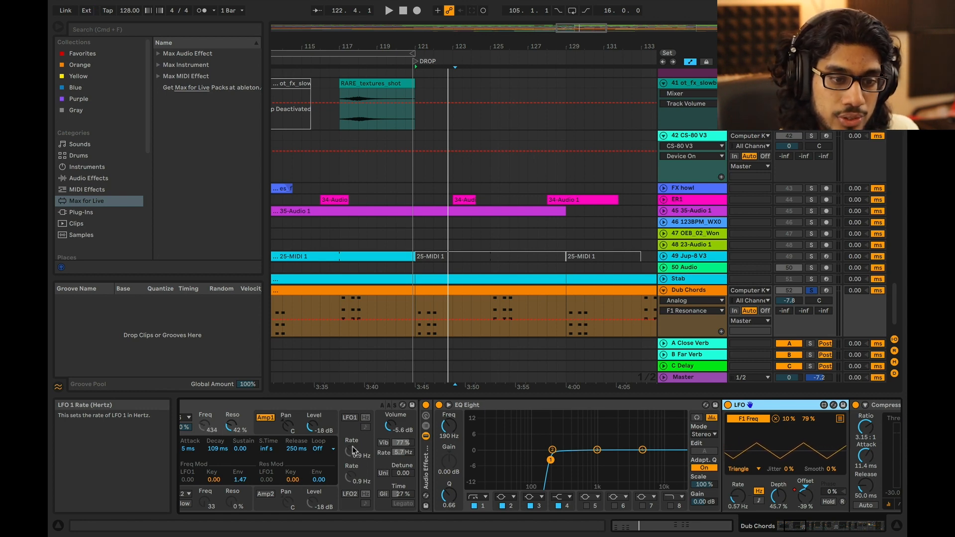
Play the soloed chords and inspect the first Compressor after the LFO.
scroll(644, 487, "right", 5)
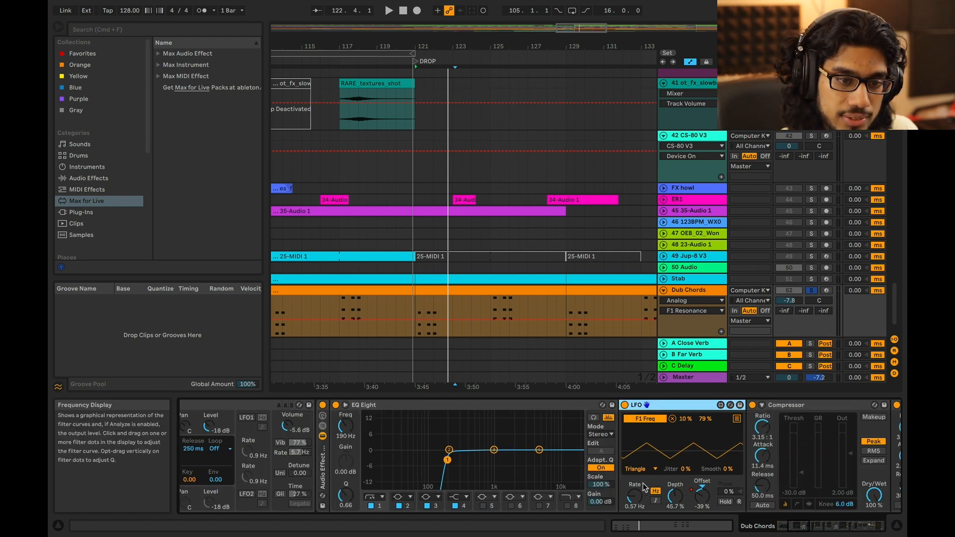
scroll(644, 488, "right", 3)
key("space")
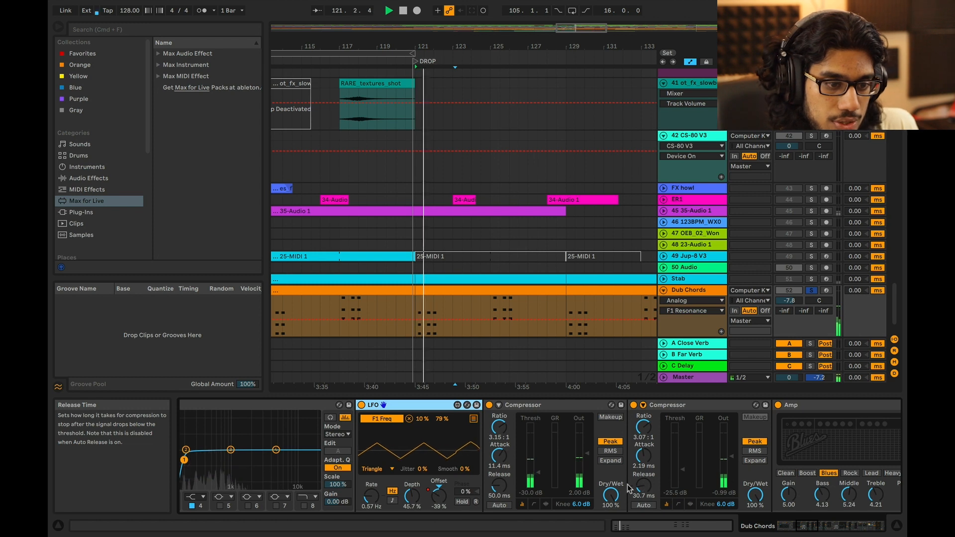
scroll(619, 476, "right", 2)
left_click(481, 405)
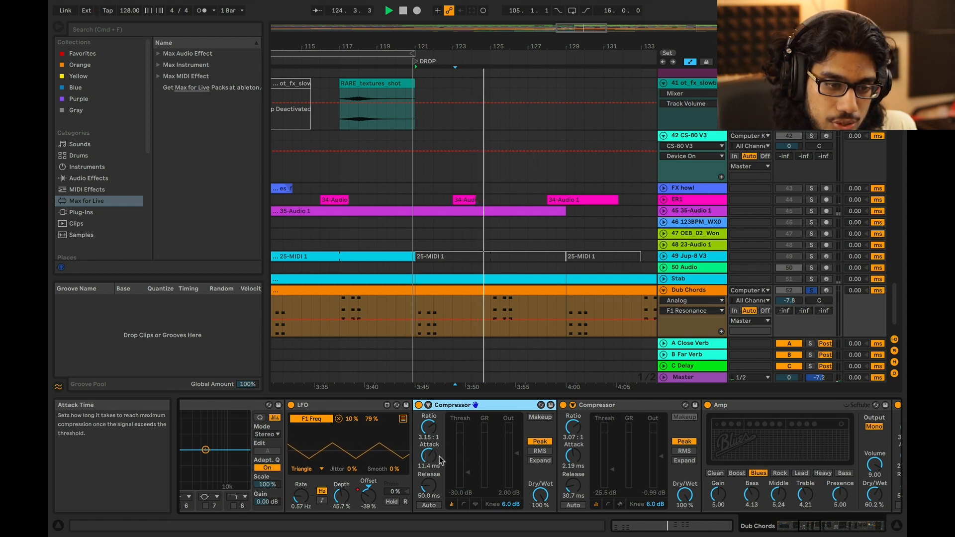
Look over the two Compressors after the LFO, then audition the chords while inspecting the Amp's Blues setting.
scroll(448, 465, "right", 2)
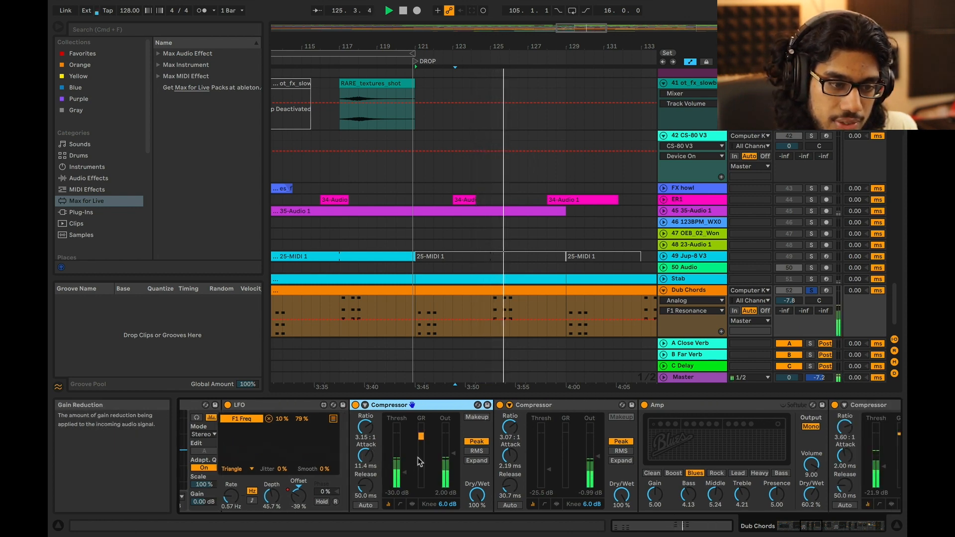
scroll(427, 465, "right", 6)
scroll(498, 448, "left", 3)
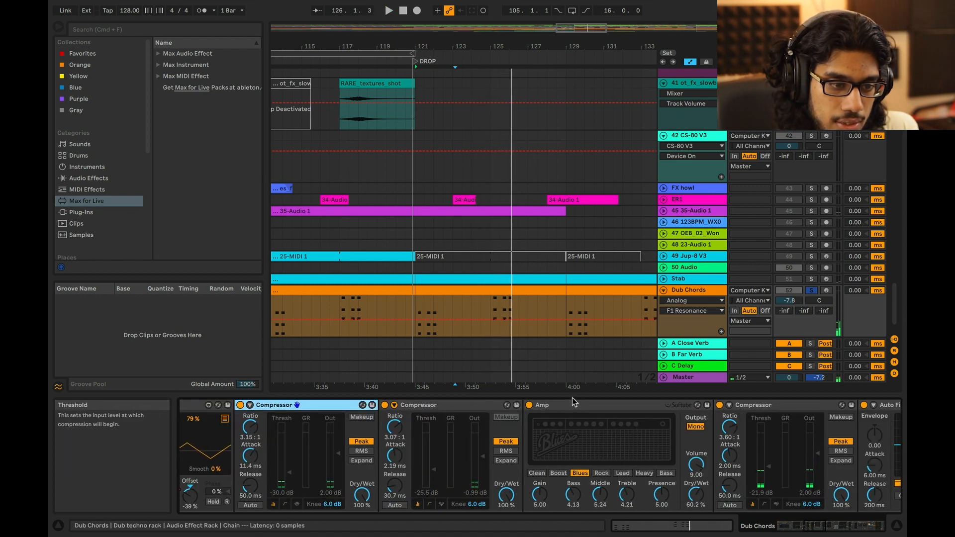
left_click(574, 405)
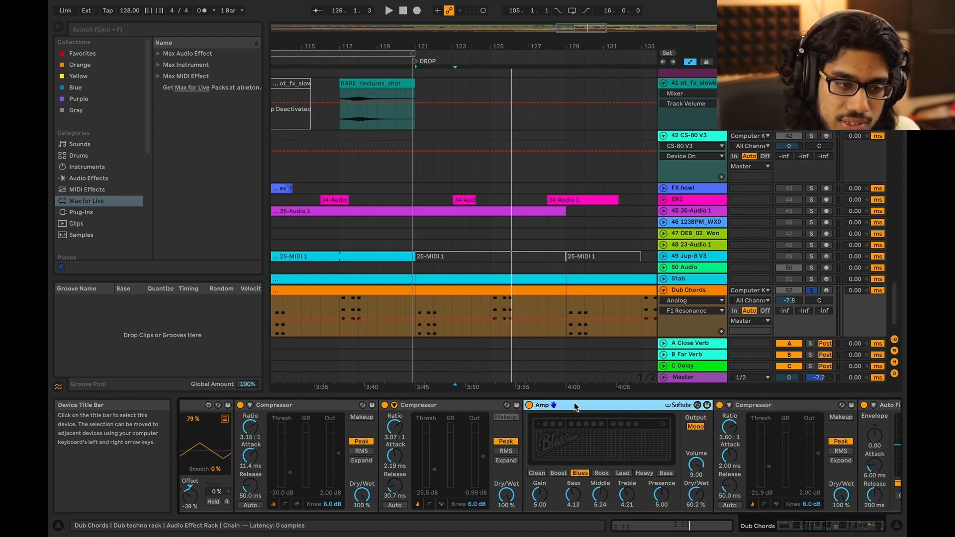
key("space")
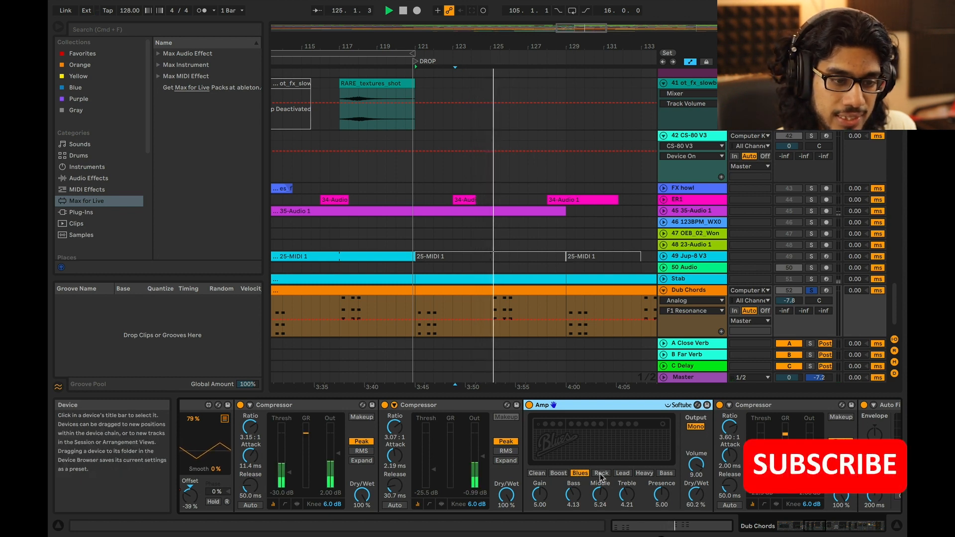
key("space")
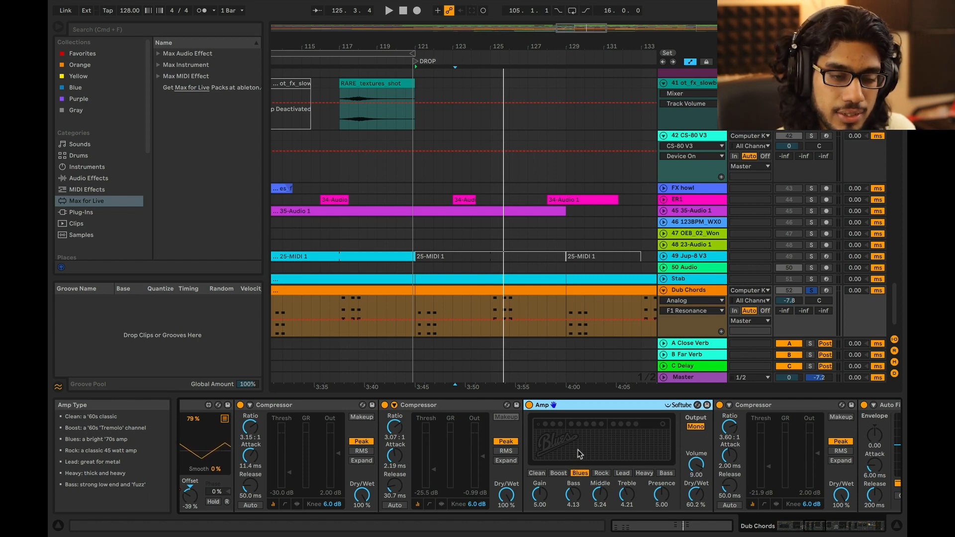
Play the chords while checking the Compressor that follows the Amp, and compare it with the Amp.
scroll(607, 434, "right", 4)
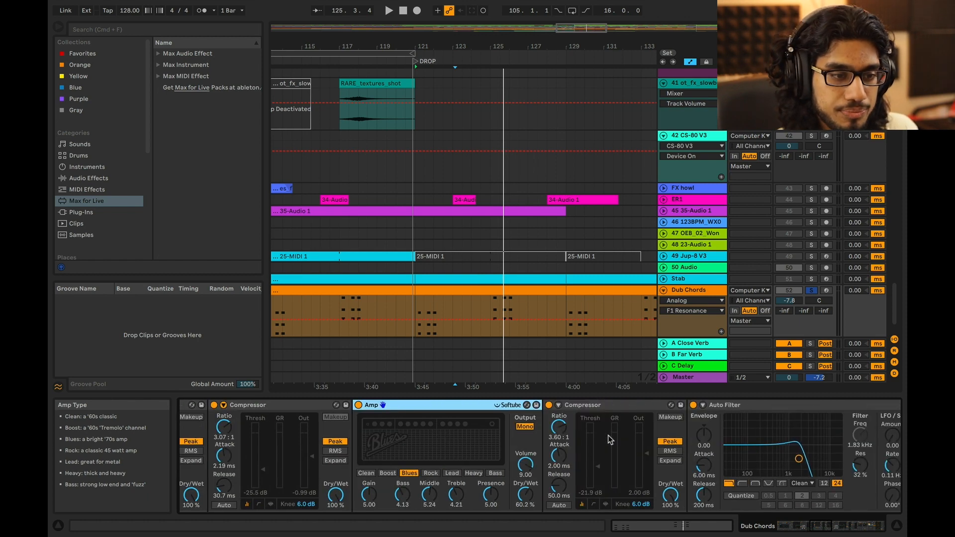
key("space")
left_click(629, 406)
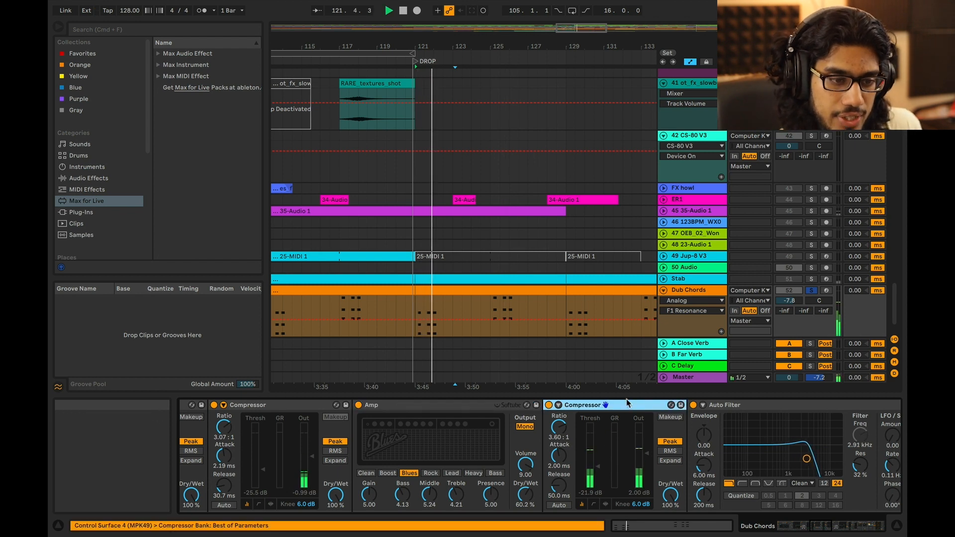
scroll(614, 430, "right", 2)
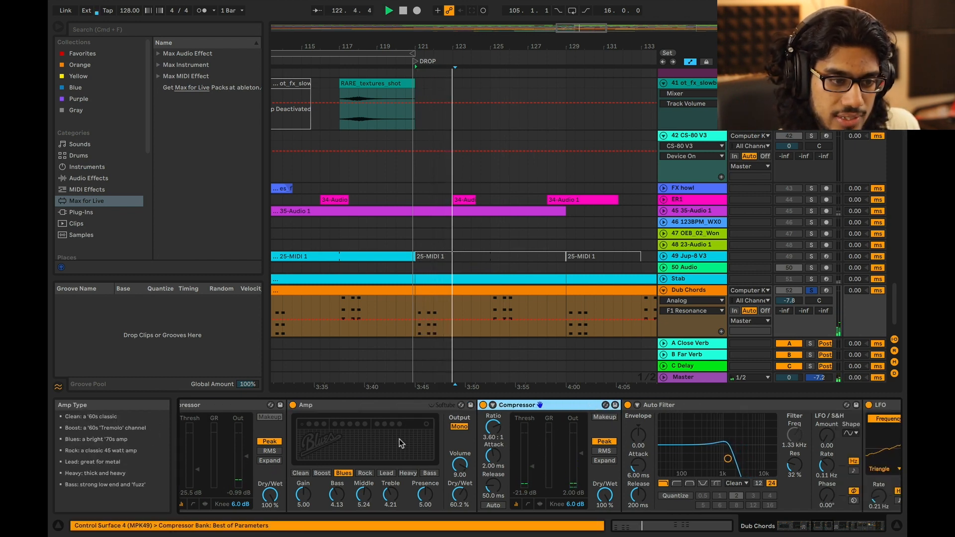
left_click(389, 405)
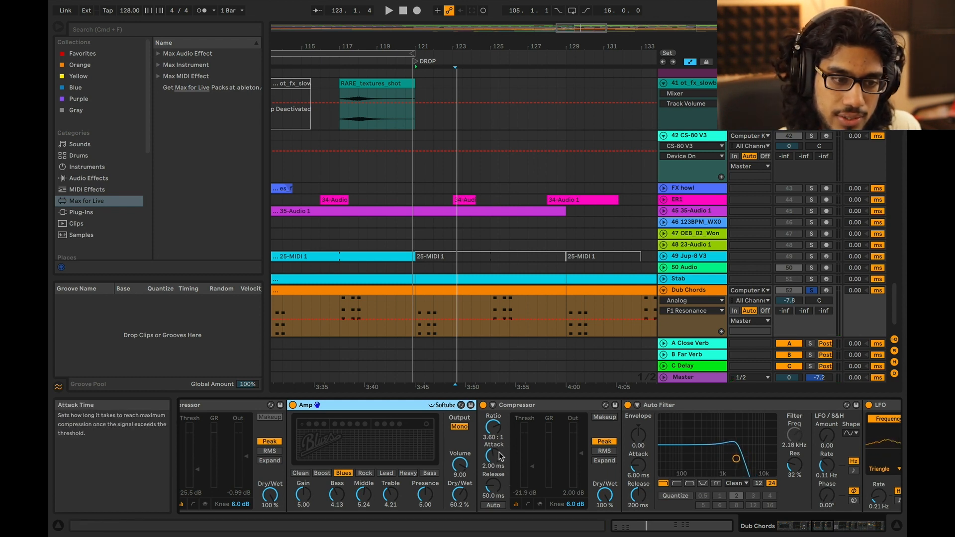
Inspect the Auto Filter's low-pass curve and 24 dB slope in the Dub Chords effects chain.
scroll(500, 445, "right", 5)
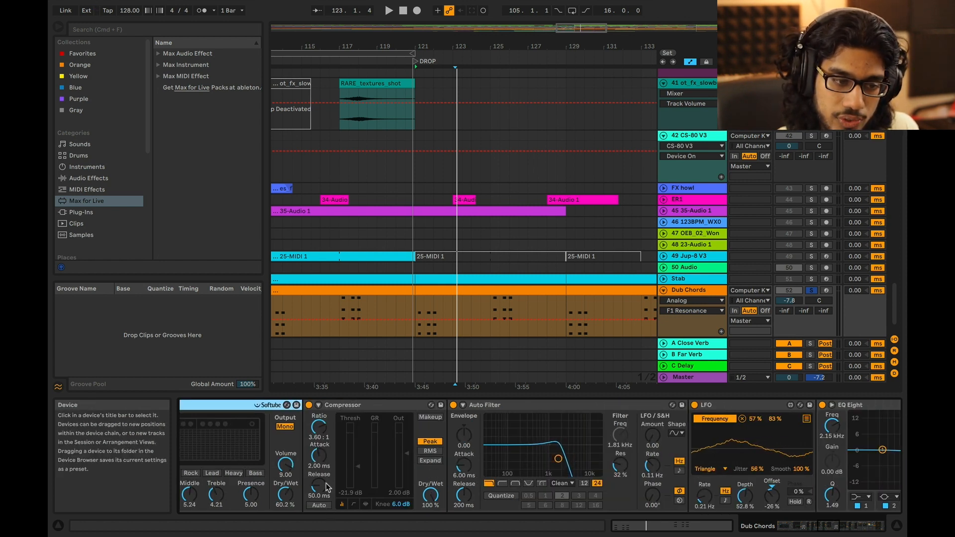
scroll(361, 465, "right", 1)
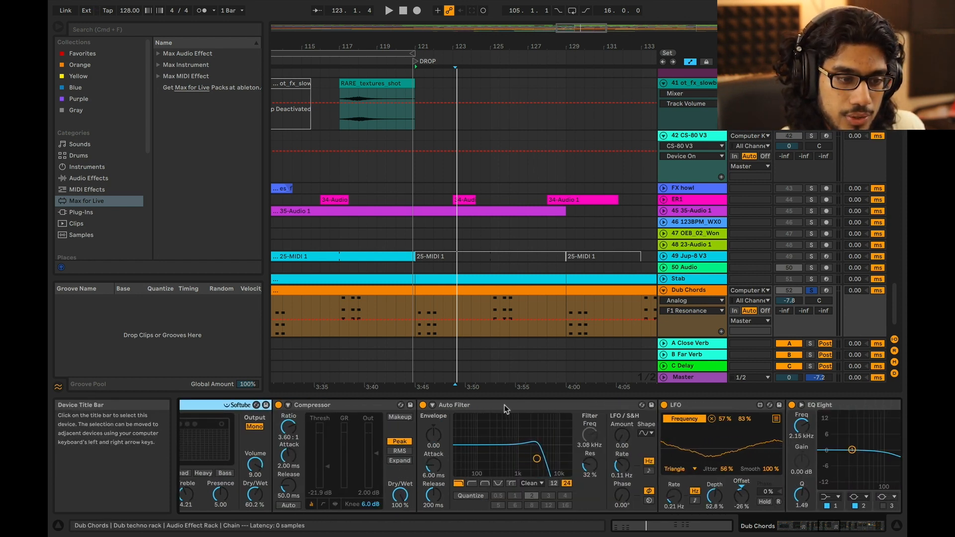
left_click(506, 422)
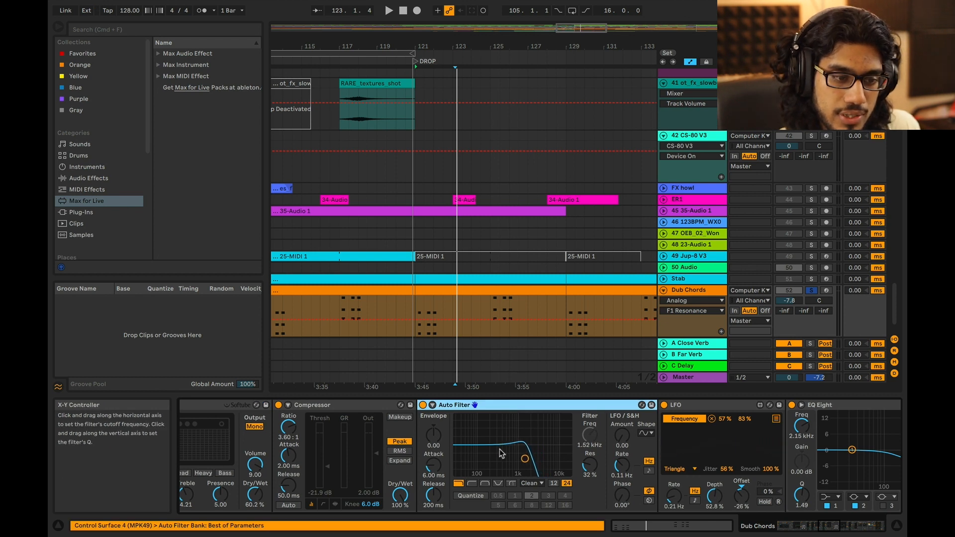
scroll(542, 493, "right", 1)
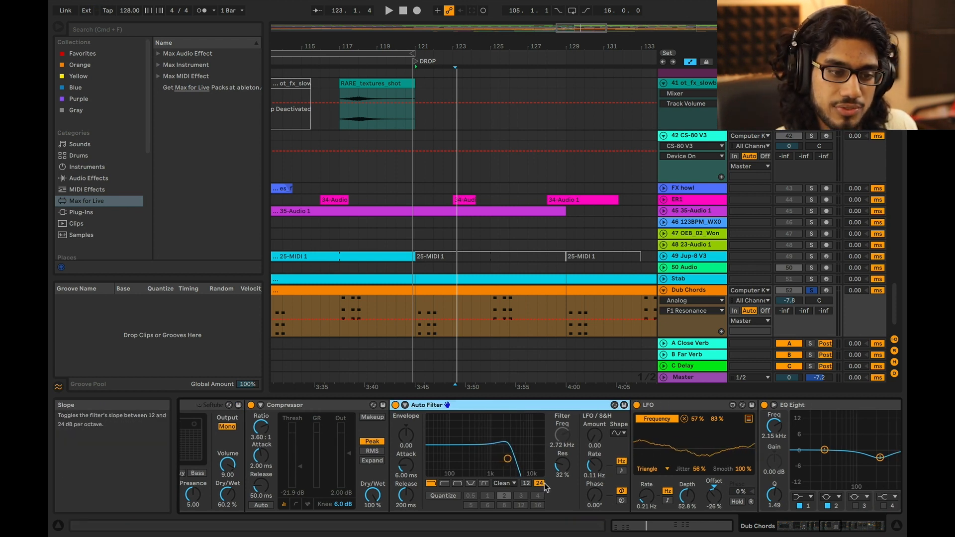
scroll(544, 483, "right", 2)
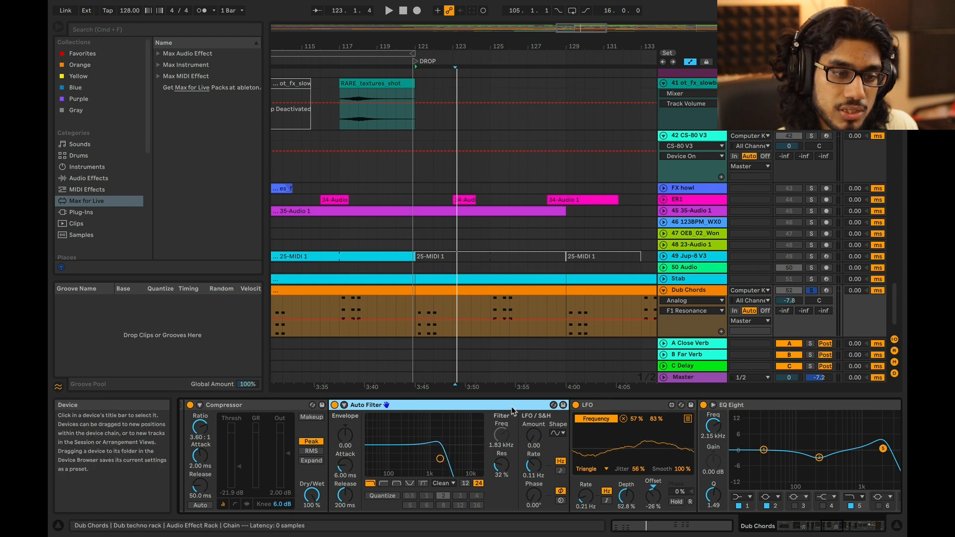
Examine the LFO mapped to the Auto Filter Frequency, compare it with the first LFO, and view its available waveform shapes.
left_click(603, 406)
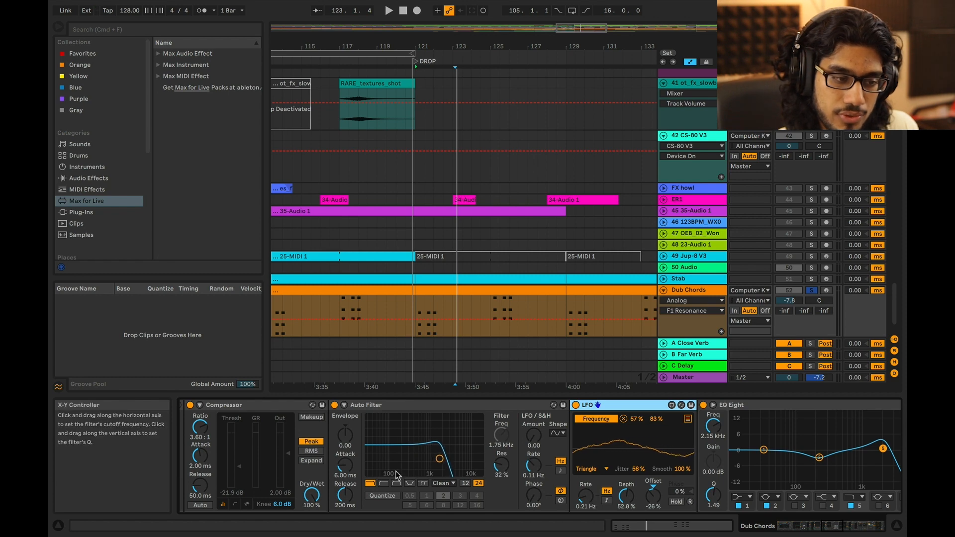
scroll(396, 470, "right", 6)
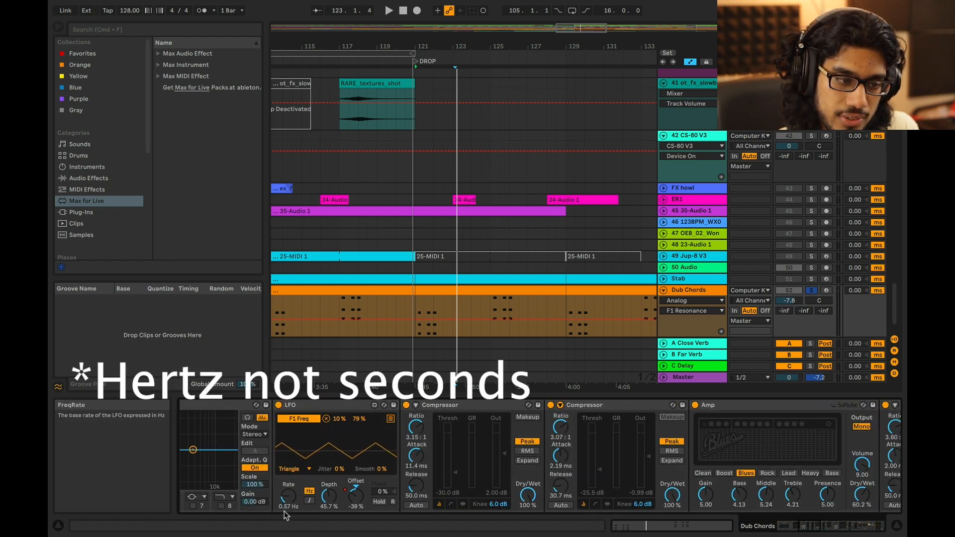
scroll(395, 475, "left", 6)
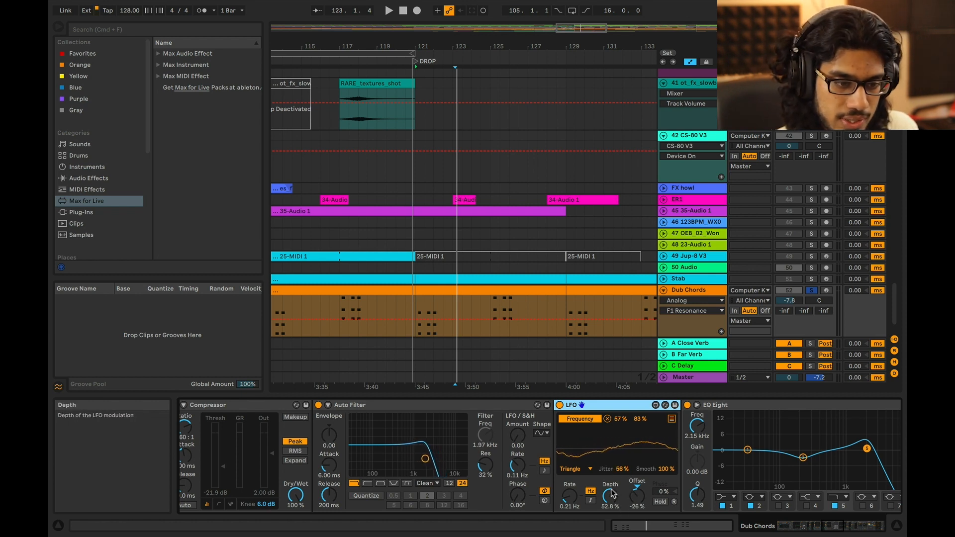
left_click(571, 469)
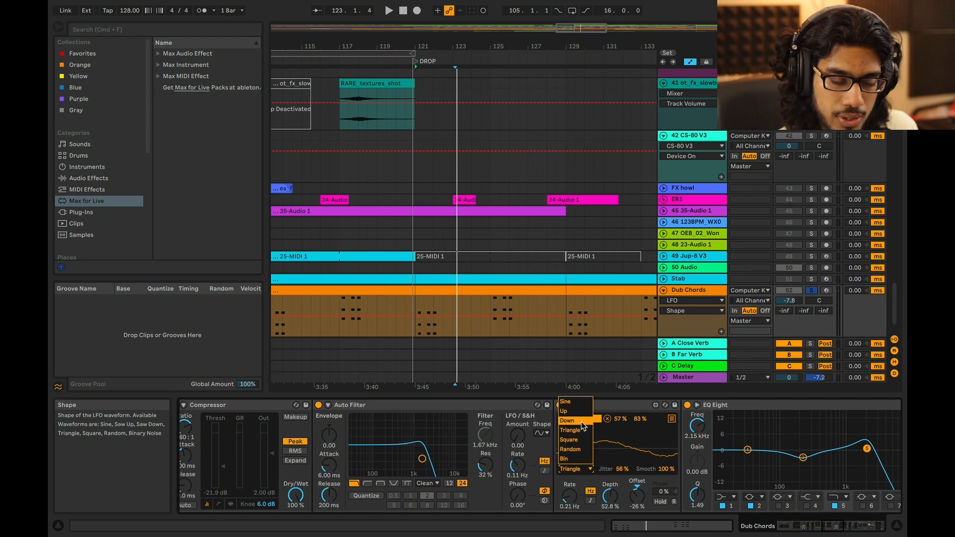
left_click(580, 481)
Move EQ Eight's band 5 to 2.55 kHz and audition the chords from bar 121.
scroll(578, 481, "right", 10)
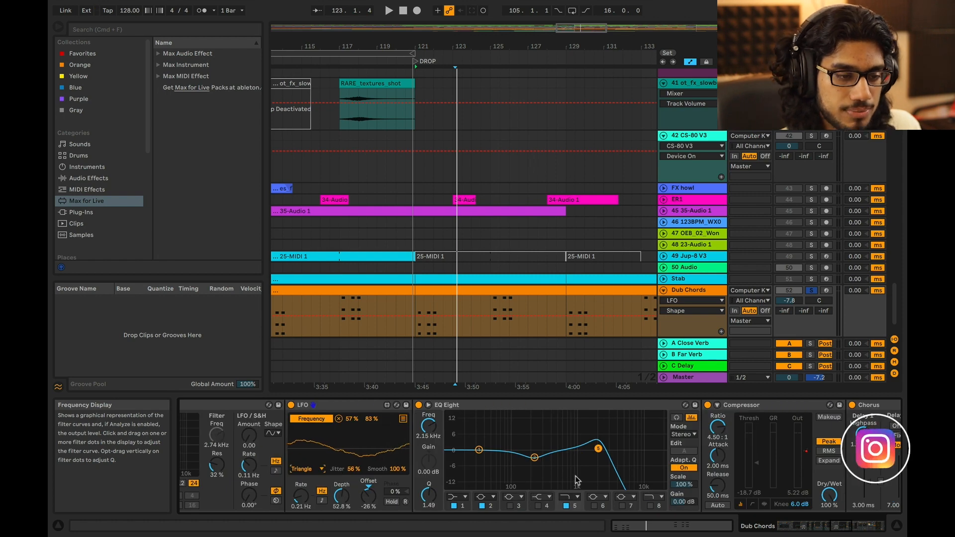
left_click(530, 412)
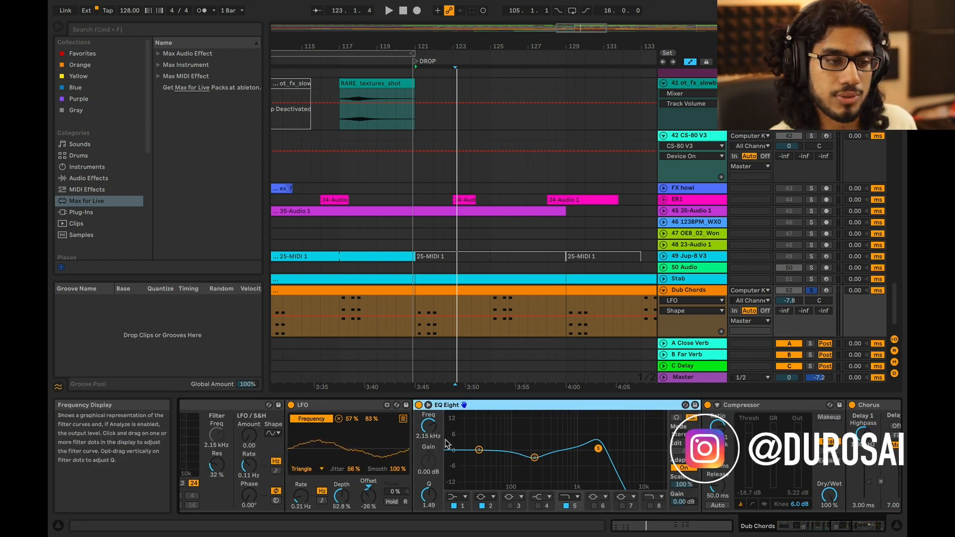
left_click(411, 333)
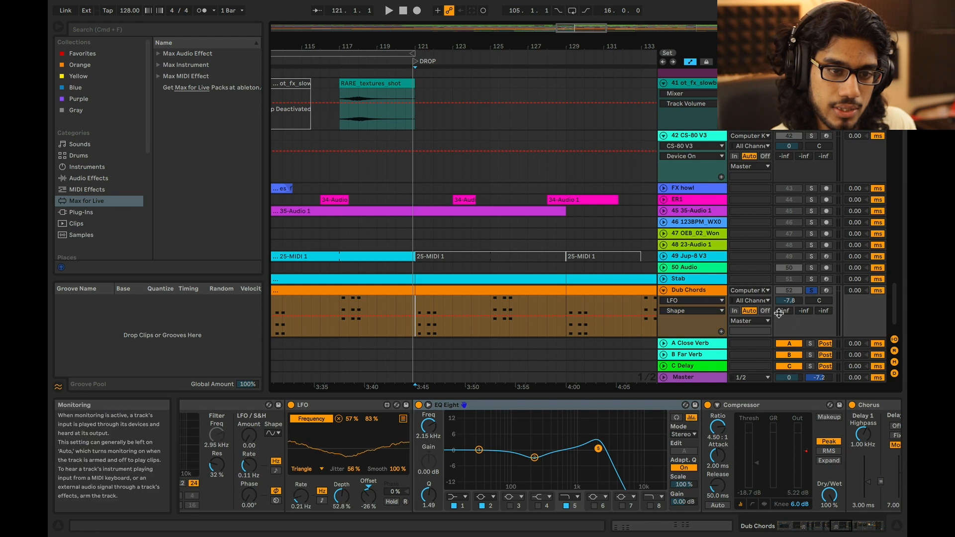
mouse_move(603, 454)
left_mouse_down()
mouse_move(532, 458)
mouse_move(576, 437)
mouse_move(529, 454)
mouse_move(543, 437)
mouse_move(619, 452)
mouse_move(571, 449)
mouse_move(559, 445)
mouse_move(633, 447)
mouse_move(603, 448)
left_mouse_up()
key("space")
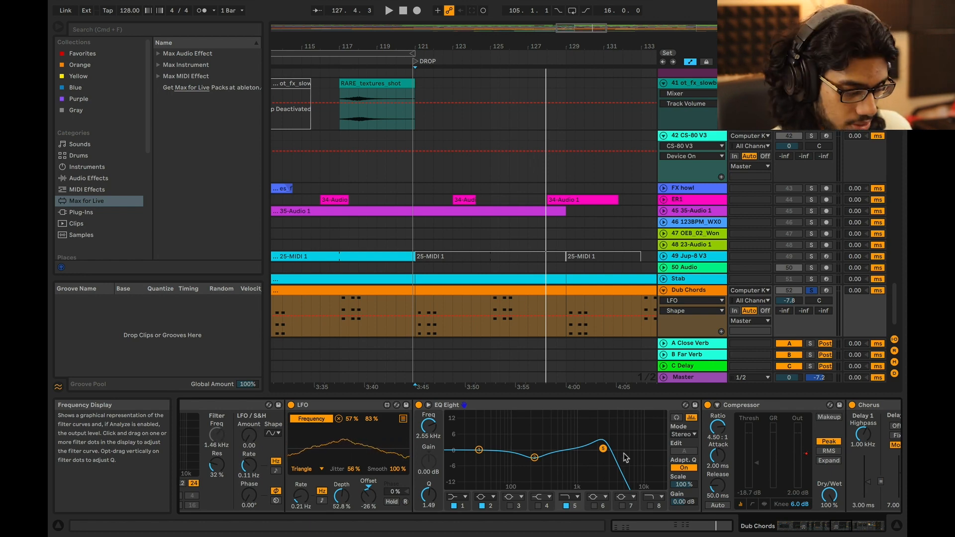
Inspect the Compressor after EQ Eight and glance at the Chorus that follows it.
scroll(598, 403, "right", 5)
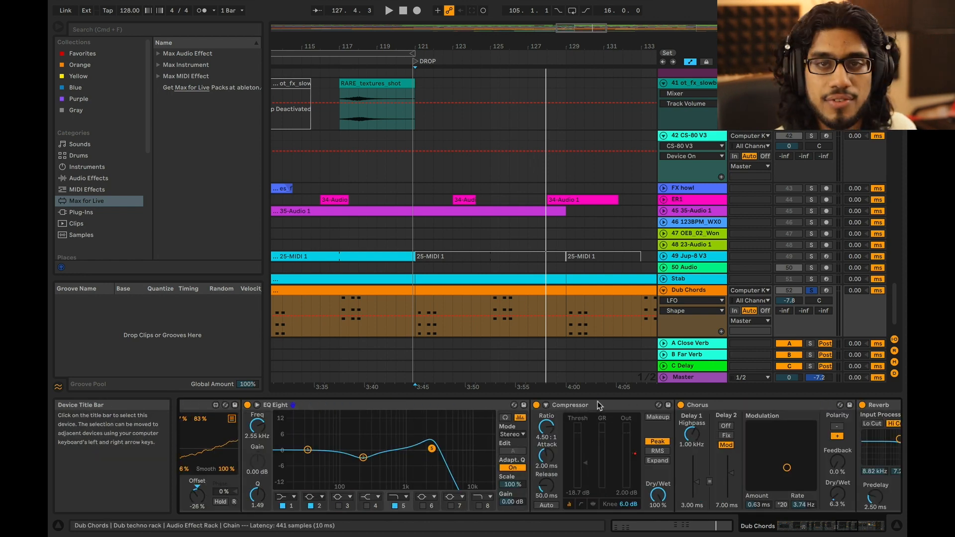
left_click(601, 404)
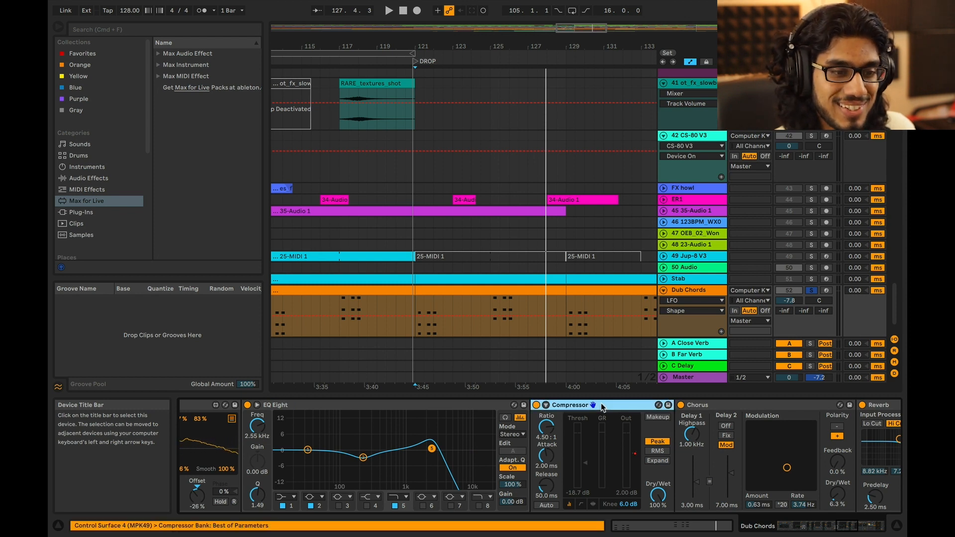
scroll(601, 407, "right", 5)
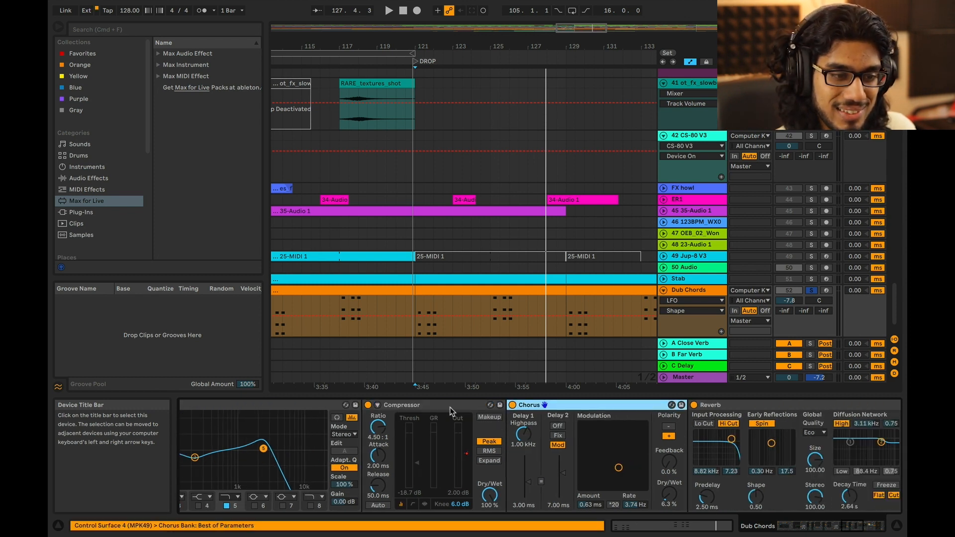
scroll(451, 409, "right", 2)
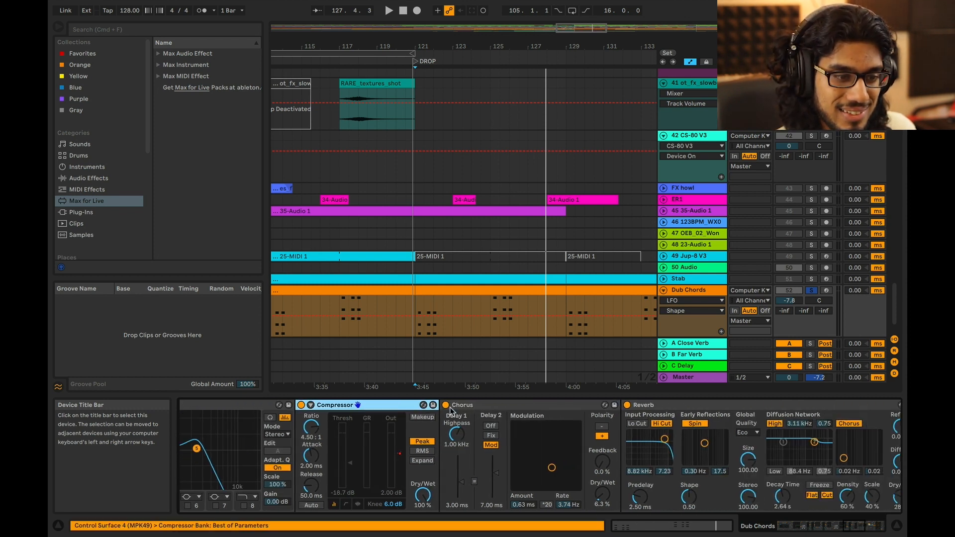
left_click(481, 407)
left_click(400, 408)
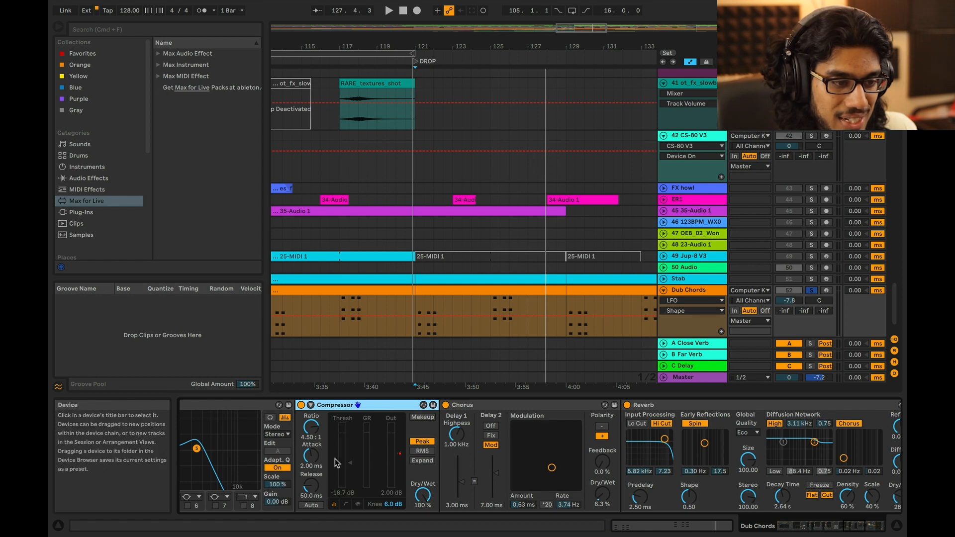
Audition the chords briefly and set EQ Eight's band 5 to 2.35 kHz with a Q of 1.26.
key("space")
scroll(354, 467, "left", 2)
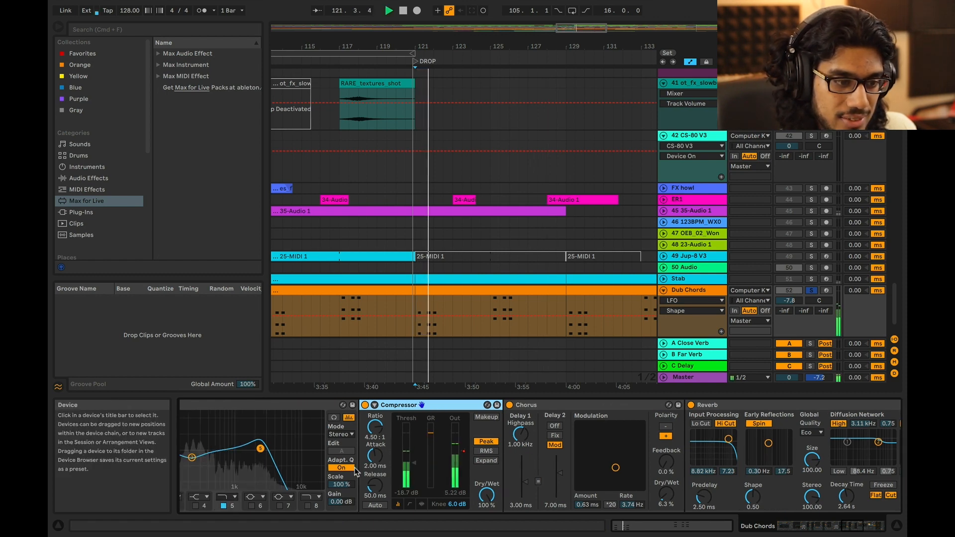
scroll(356, 471, "left", 2)
key("space")
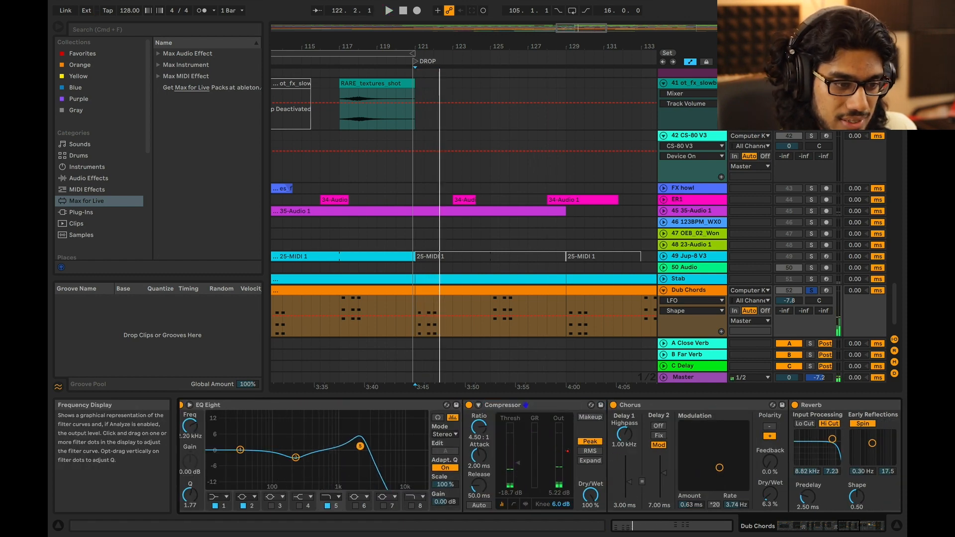
left_click_drag(360, 446, 362, 450)
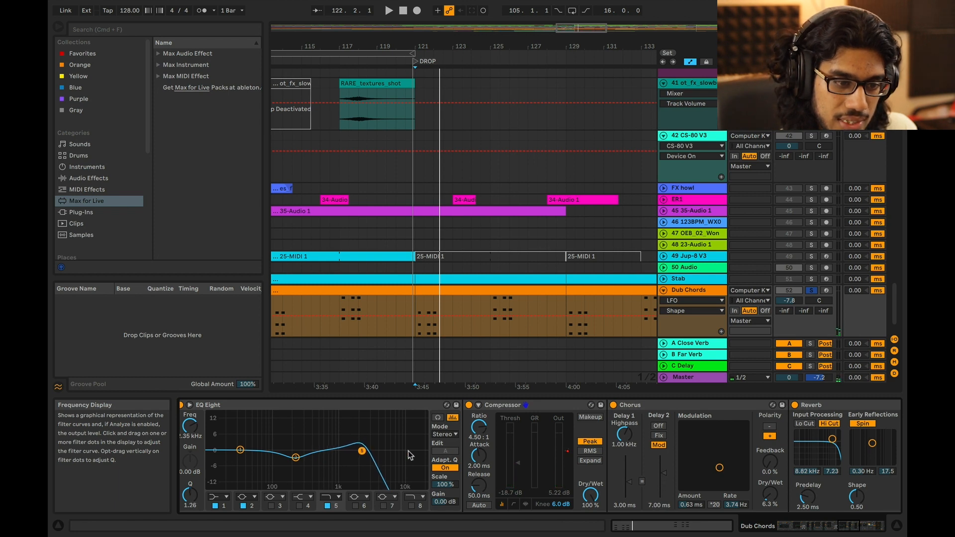
Review the Compressor after EQ Eight and the Chorus Dry/Wet mix, and continue along the chain to the Reverb.
left_click(520, 453)
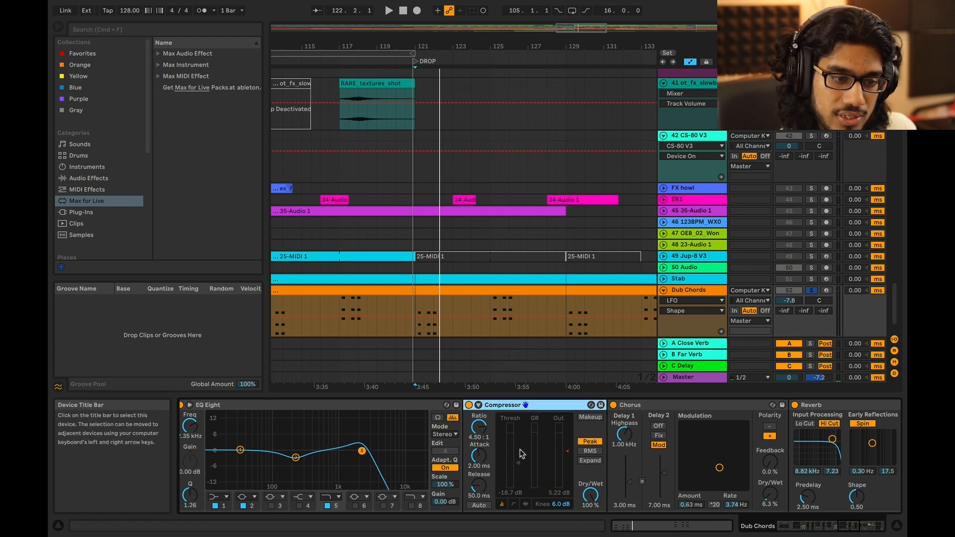
scroll(502, 430, "right", 3)
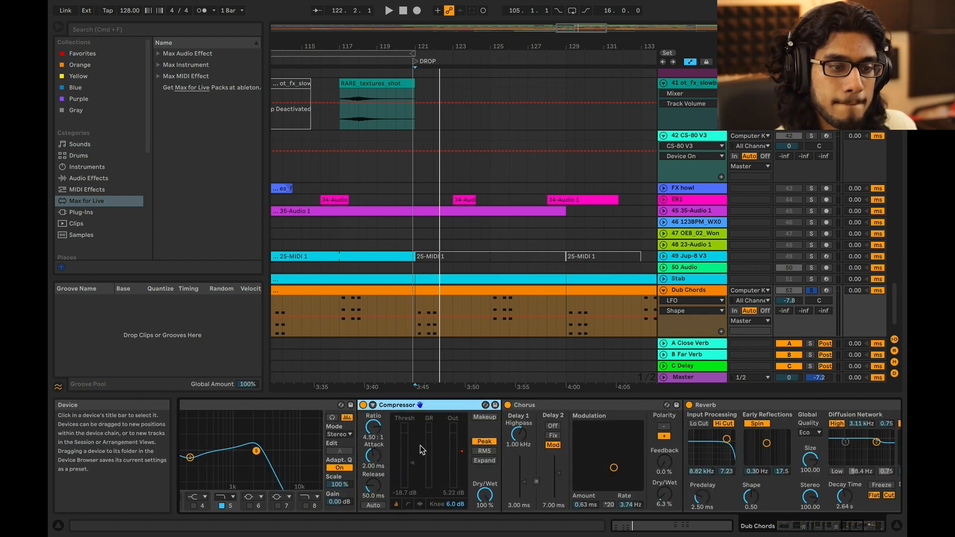
scroll(420, 445, "right", 3)
left_click(490, 403)
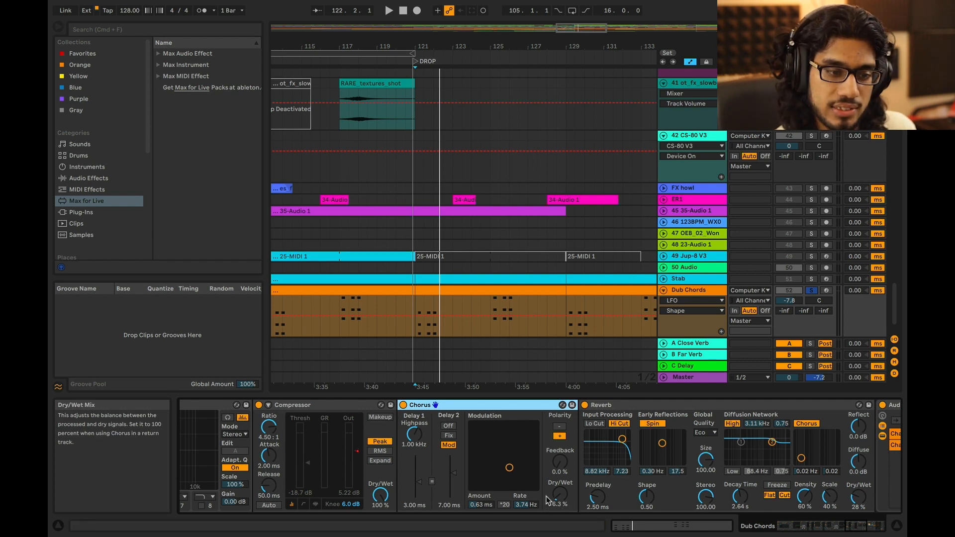
scroll(549, 495, "right", 3)
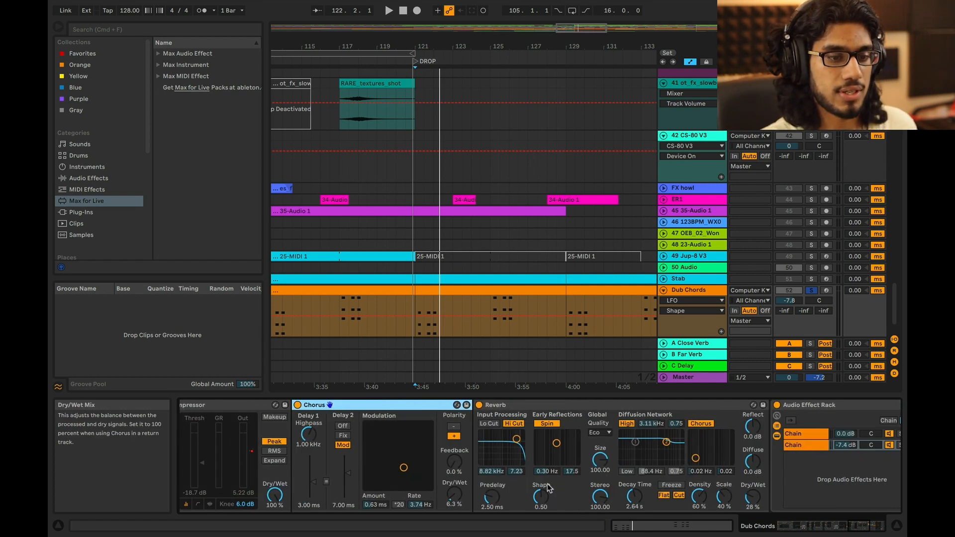
scroll(570, 474, "right", 3)
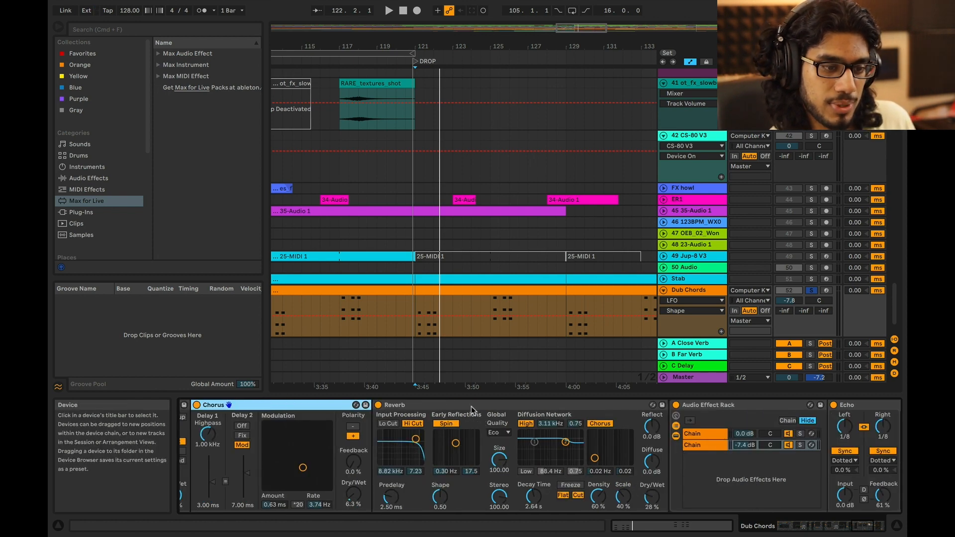
Review the Reverb settings, and the Echo on the second chain of the Audio Effect Rack that follows it.
scroll(527, 441, "right", 4)
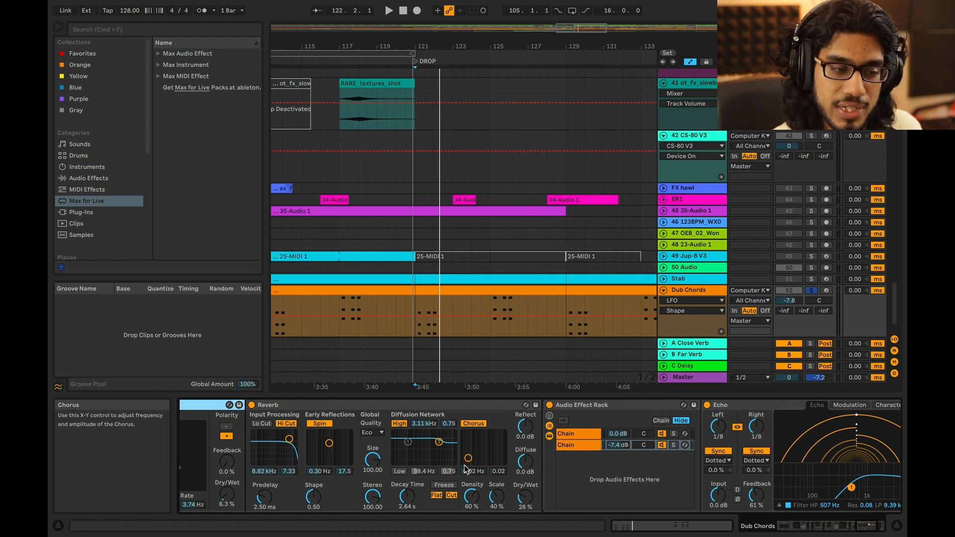
left_click(483, 405)
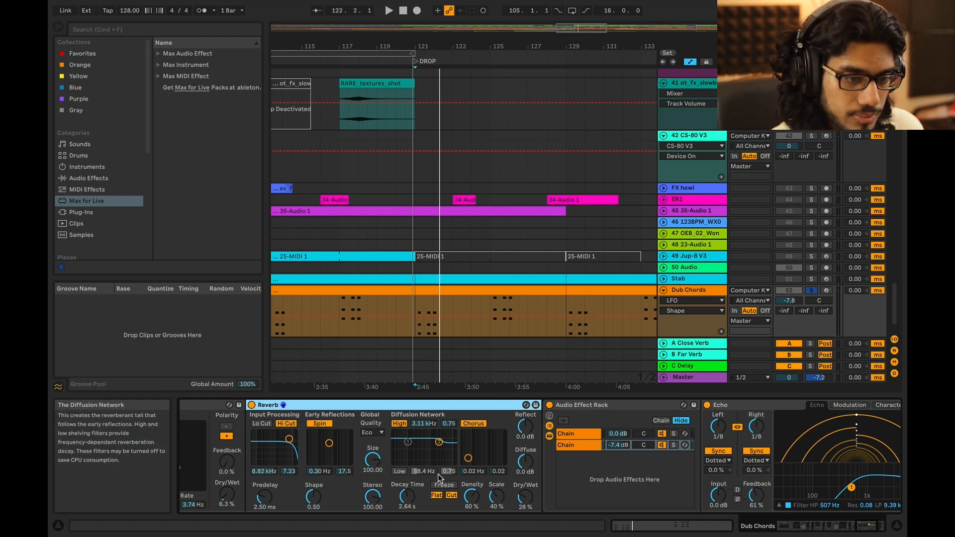
scroll(438, 477, "right", 5)
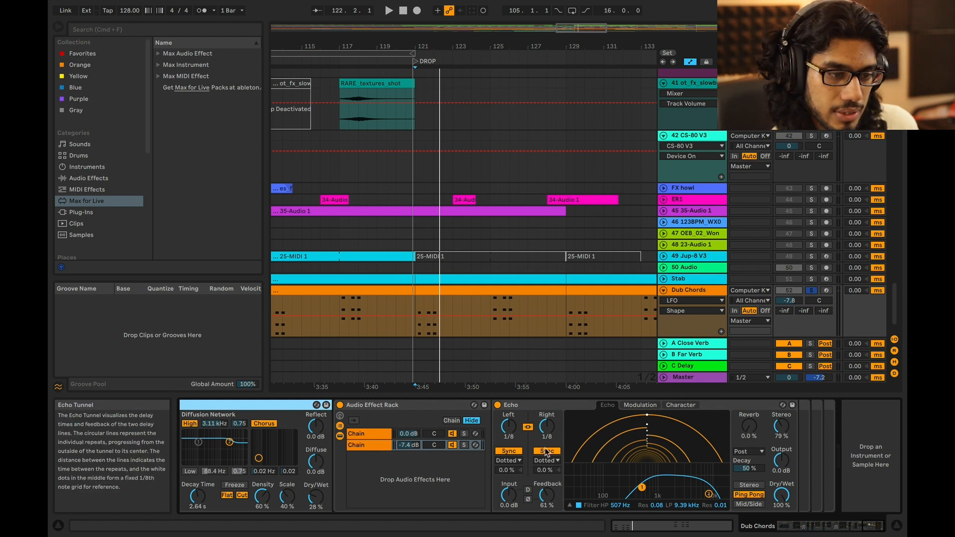
left_click(368, 445)
left_click(556, 401)
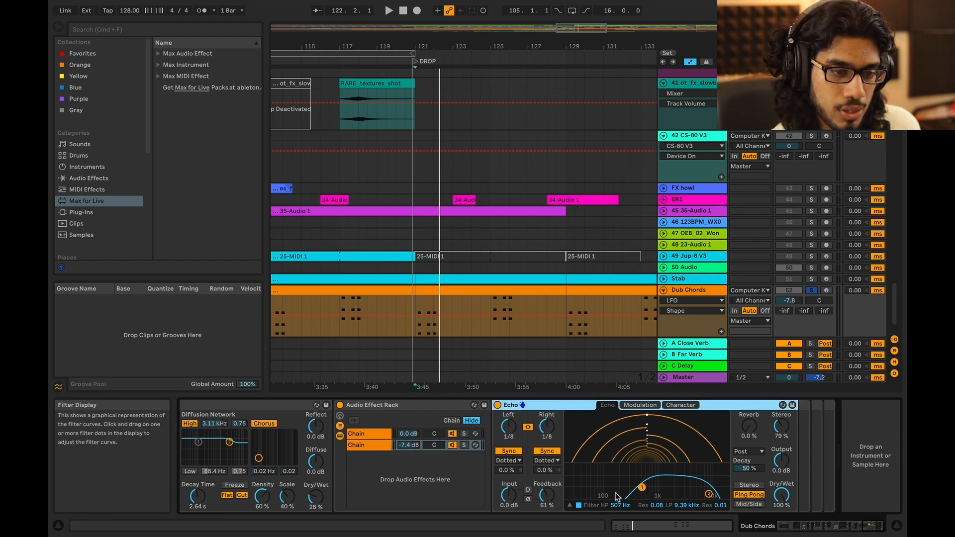
Solo the Audio Effect Rack's Echo chain and audition the dub chords through it.
left_click(463, 444)
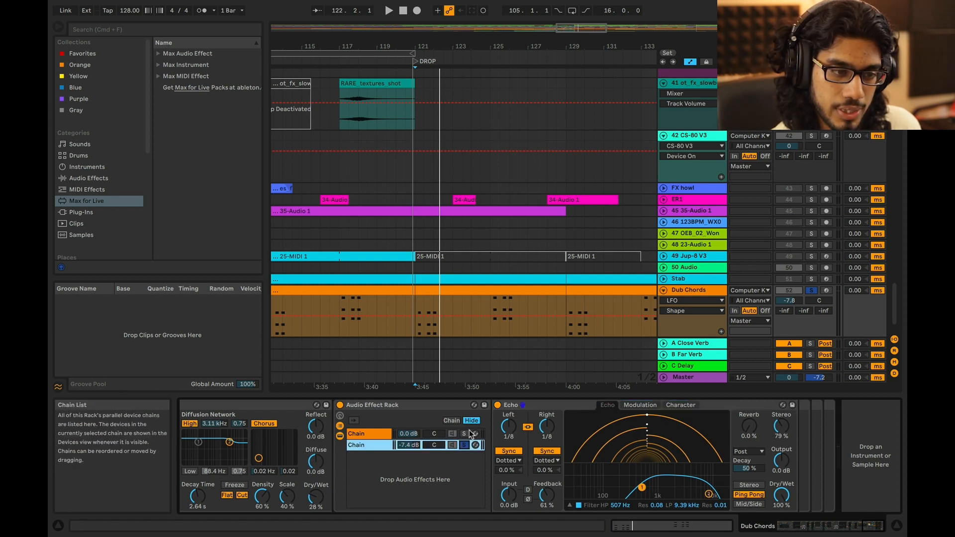
key("space")
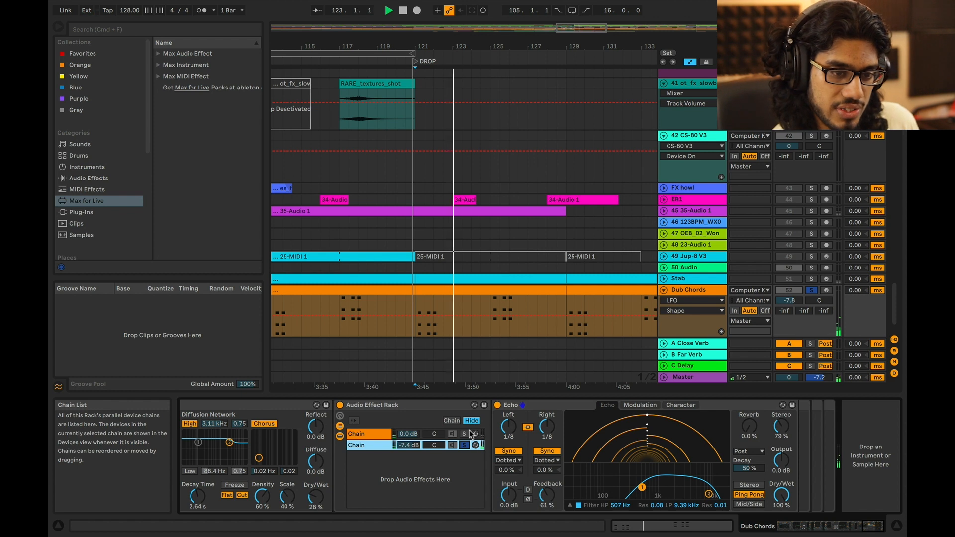
key("space")
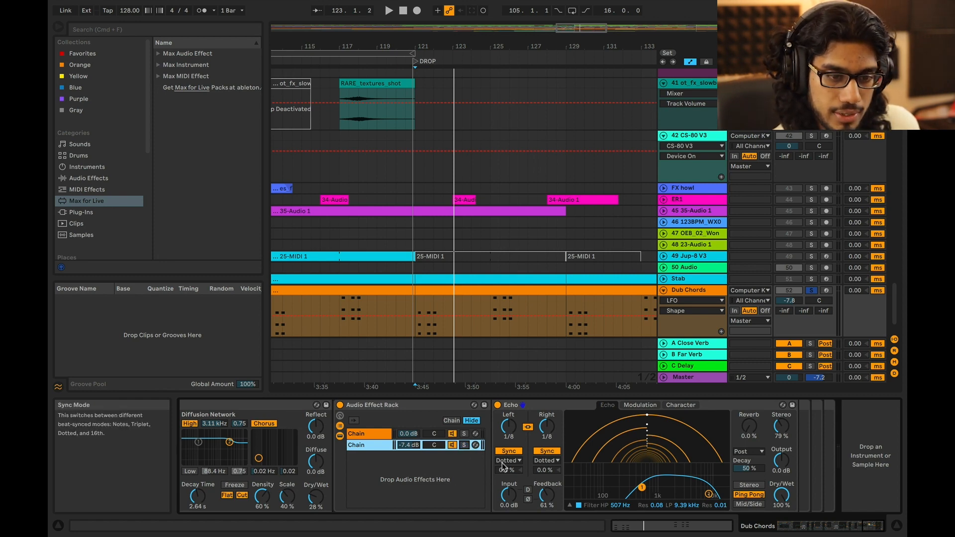
Return toward the start of the device chain and select the Audio Effect Rack that follows the Analog synth.
scroll(497, 465, "left", 10)
scroll(500, 465, "left", 10)
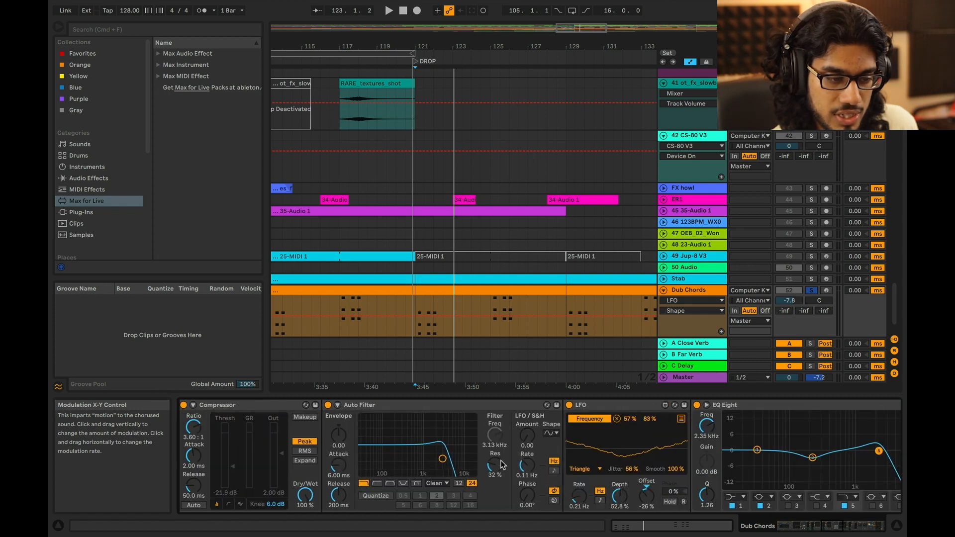
scroll(500, 461, "left", 10)
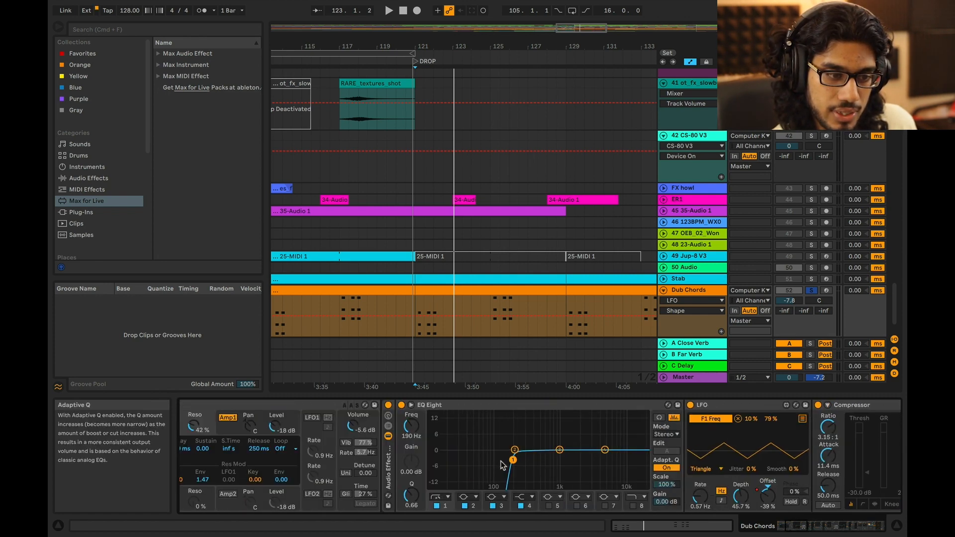
left_click(391, 469)
scroll(365, 505, "left", 5)
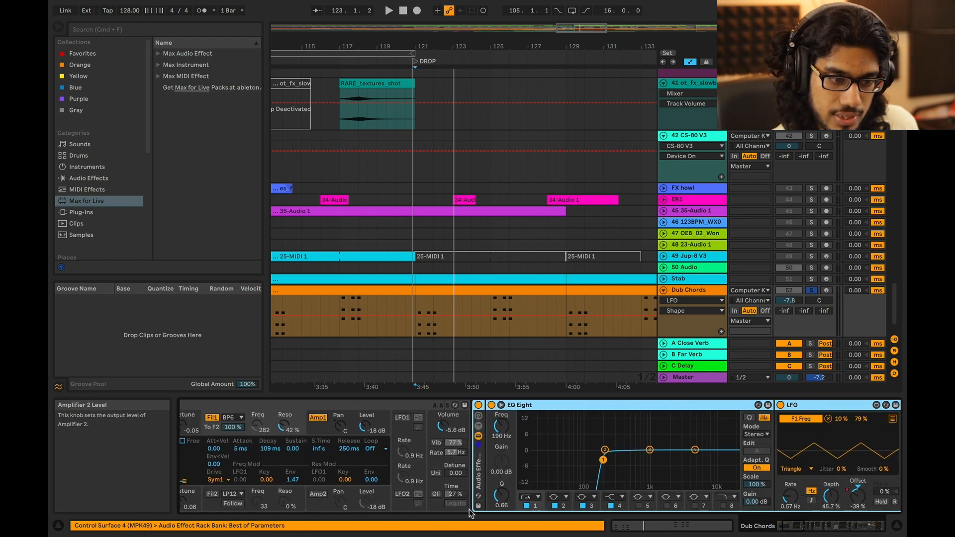
left_click_drag(477, 506, 484, 492)
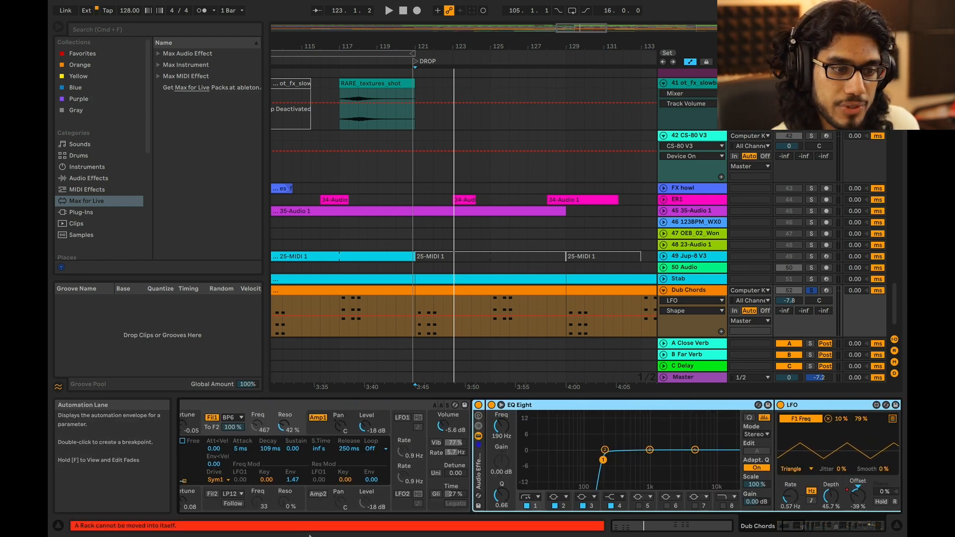
Review the Analog synth at the start of the chain and the EQ Eight, LFO and Compressors after it.
scroll(497, 424, "left", 5)
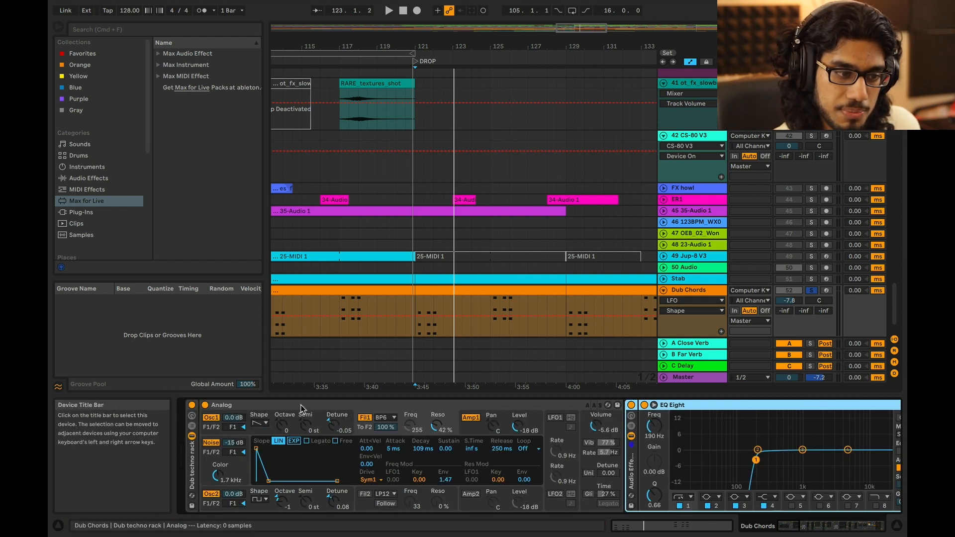
left_click(302, 406)
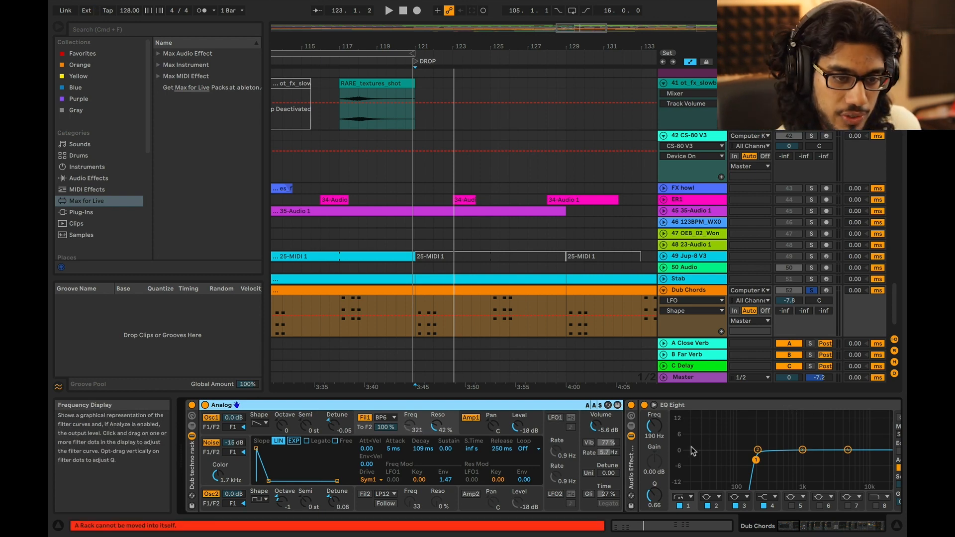
scroll(690, 447, "right", 10)
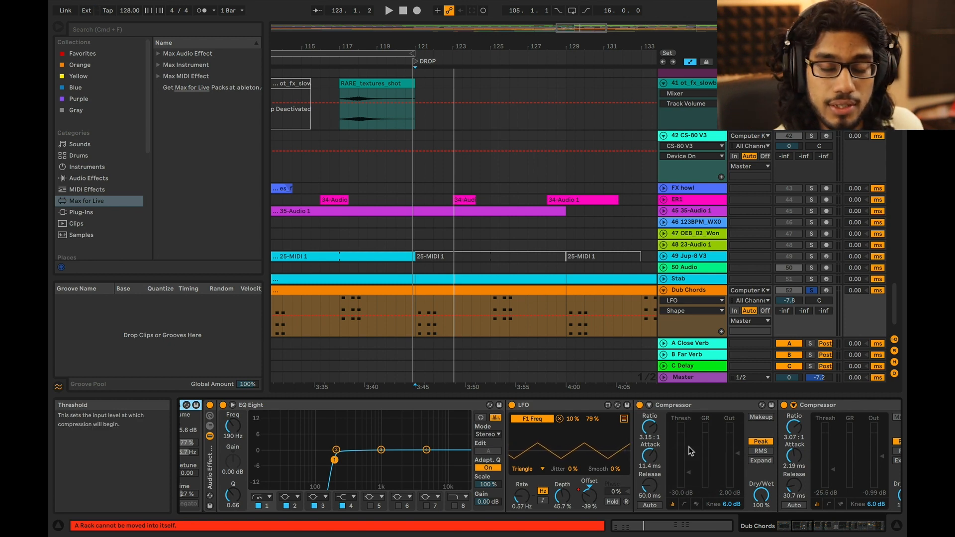